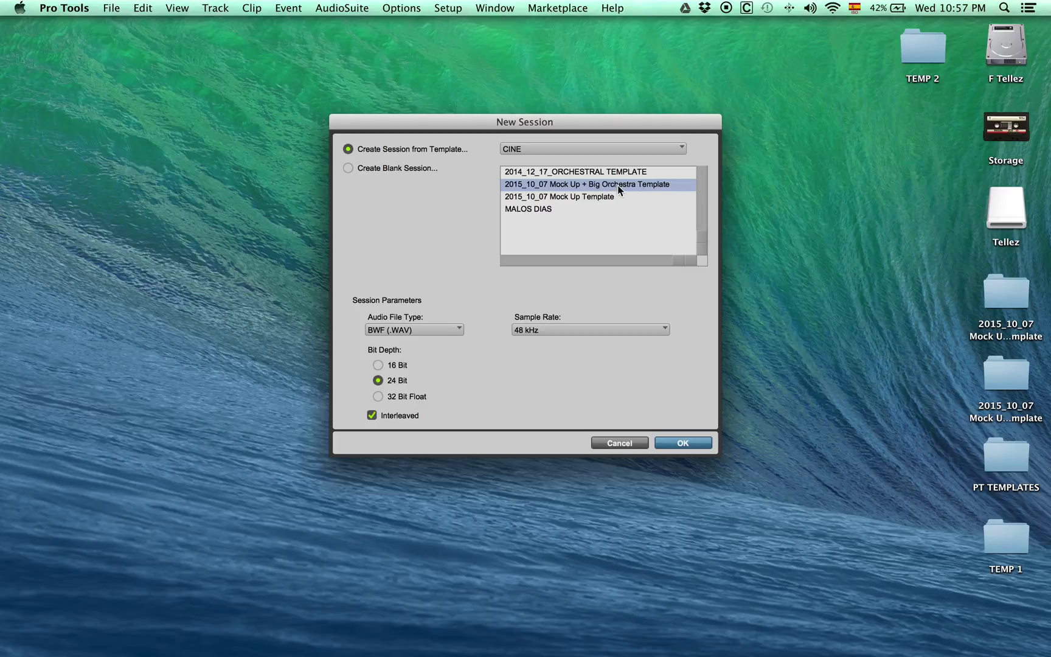
- Create a session from the 2015_10_07 Mock Up + Big Orchestra Template and save it on the Desktop as KITCHEN EXAMPLE
left_click(683, 443)
type("KITCHEN EXAMPLE")
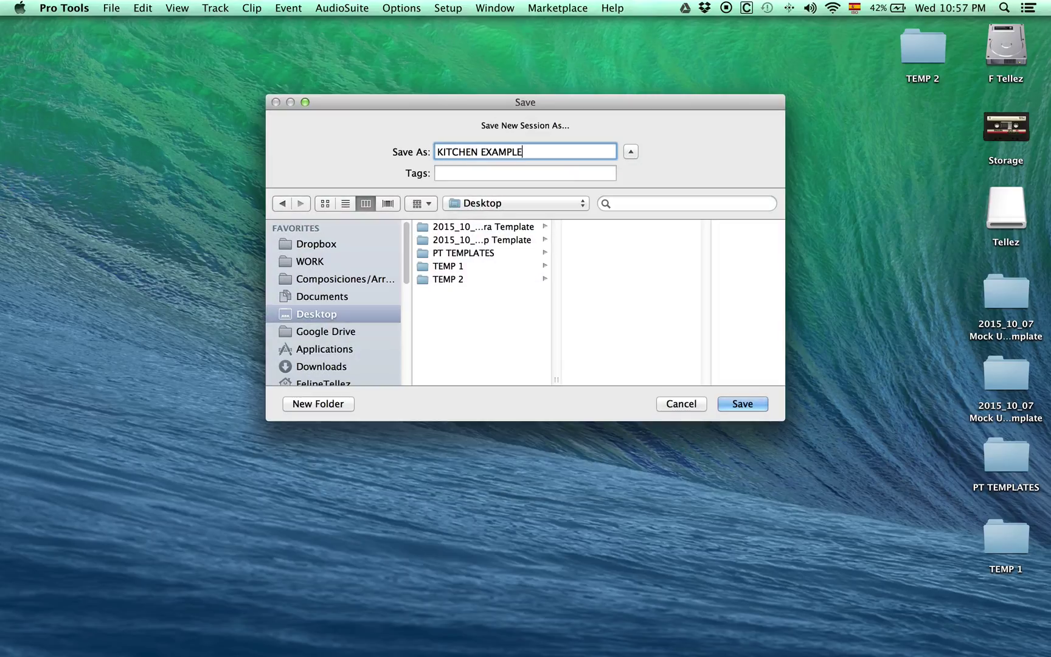
key("Return")
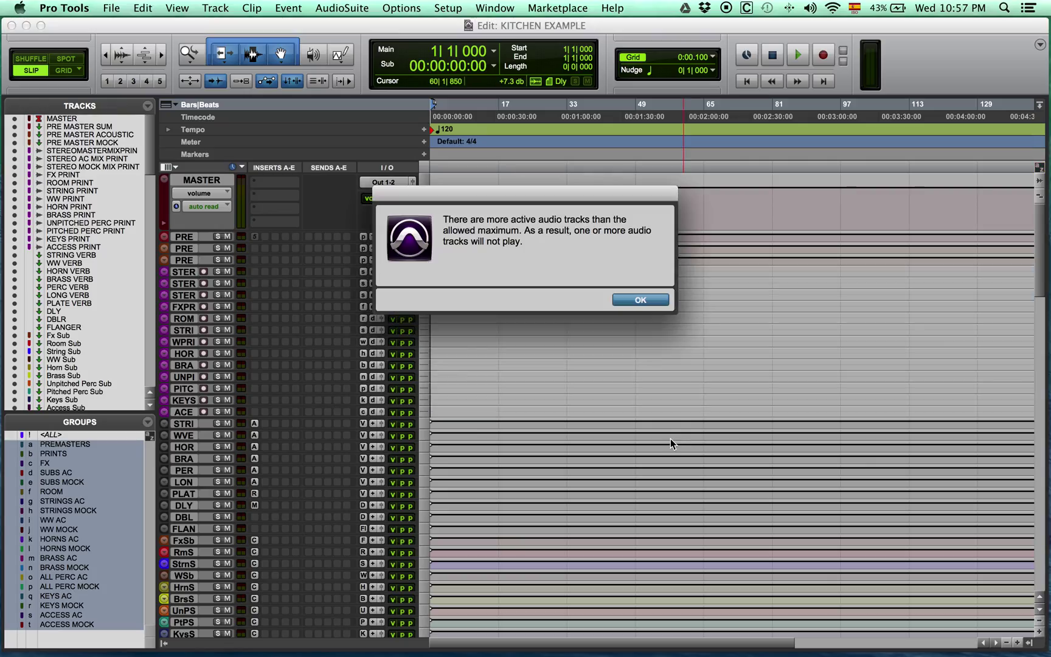
key("Return")
- Open the Import Session Data options for the Kitchen Horror Budapest session file in the Budapest REC folder
left_click(111, 8)
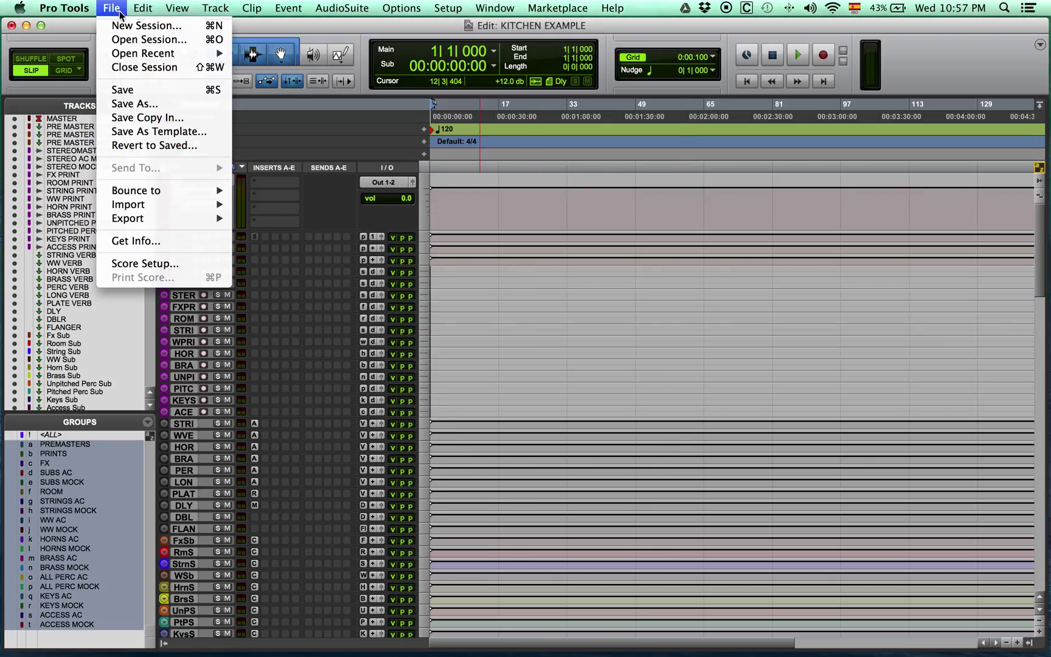
mouse_move(131, 207)
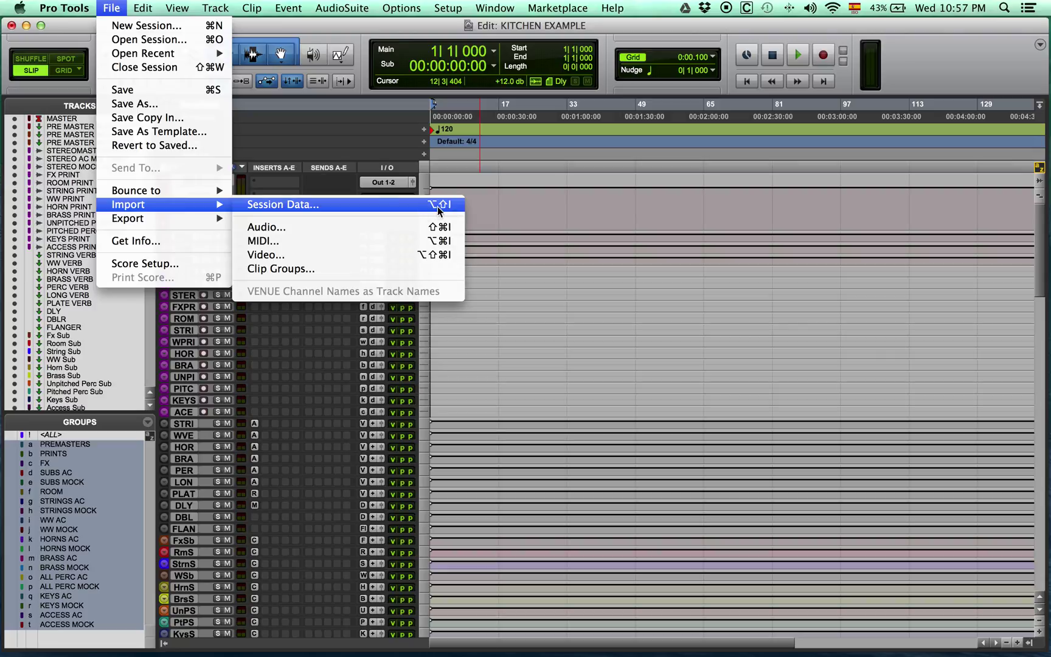
left_click(637, 315)
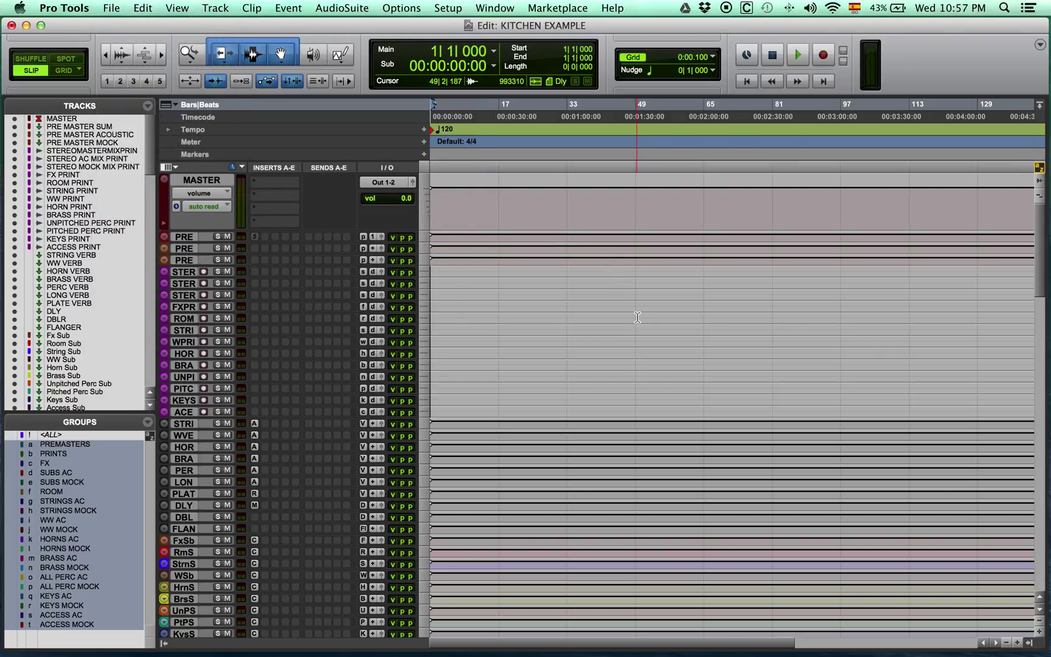
key("alt+shift+i")
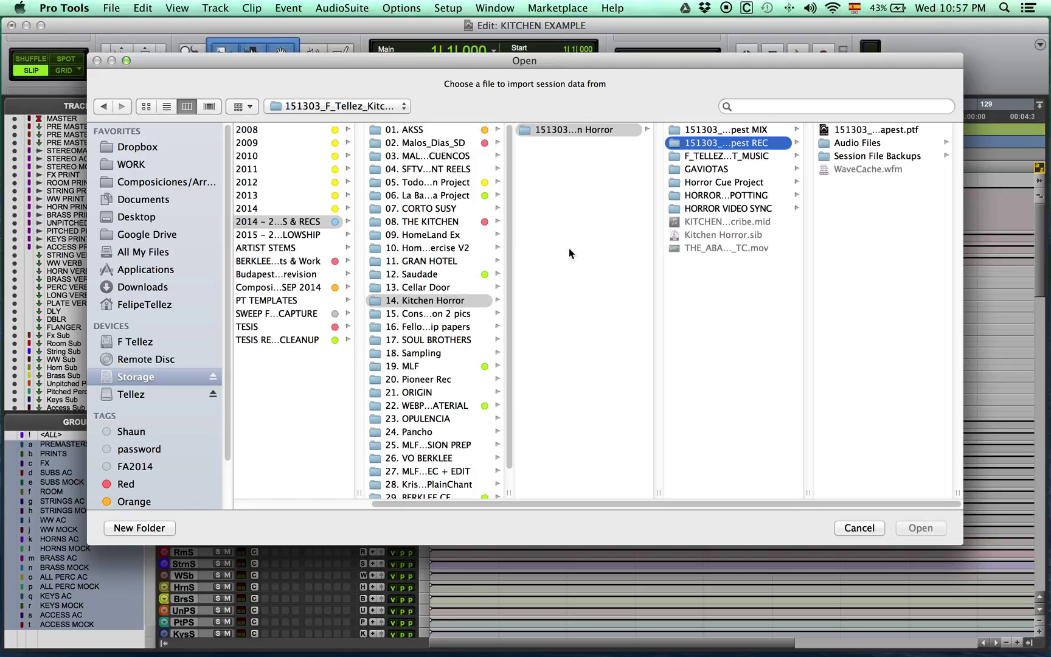
left_click_drag(809, 493, 898, 494)
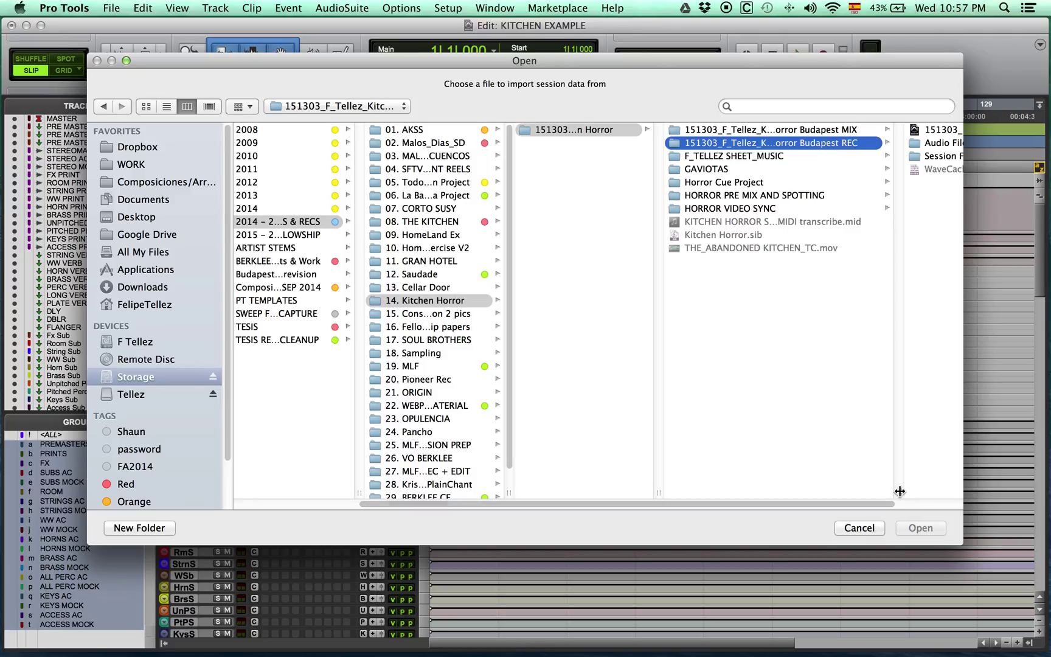
left_click_drag(899, 493, 791, 489)
left_click(870, 130)
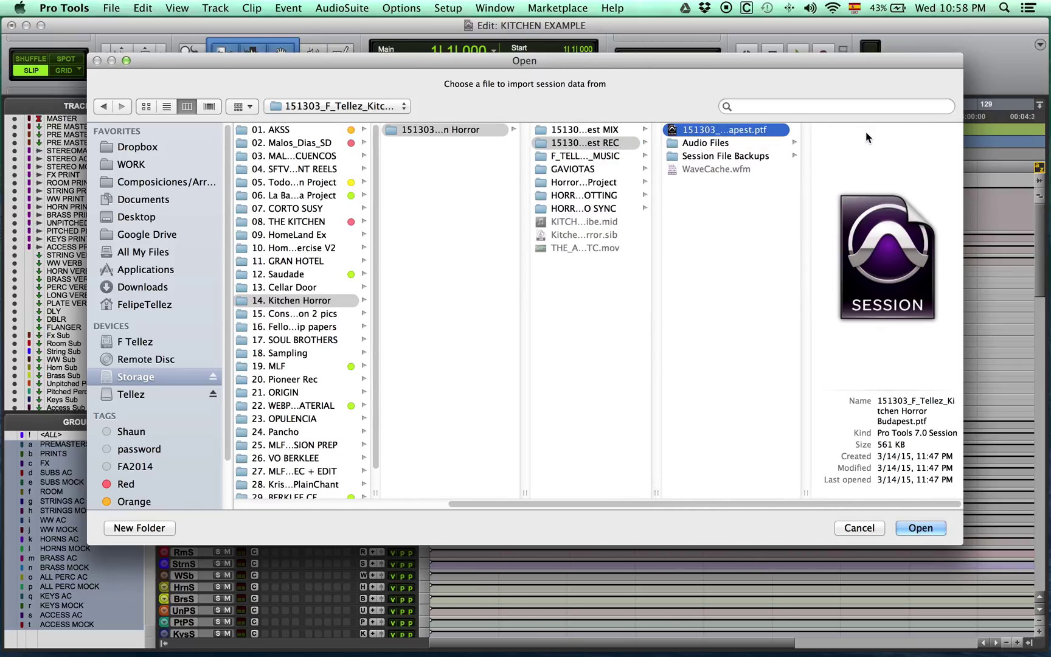
key("Return")
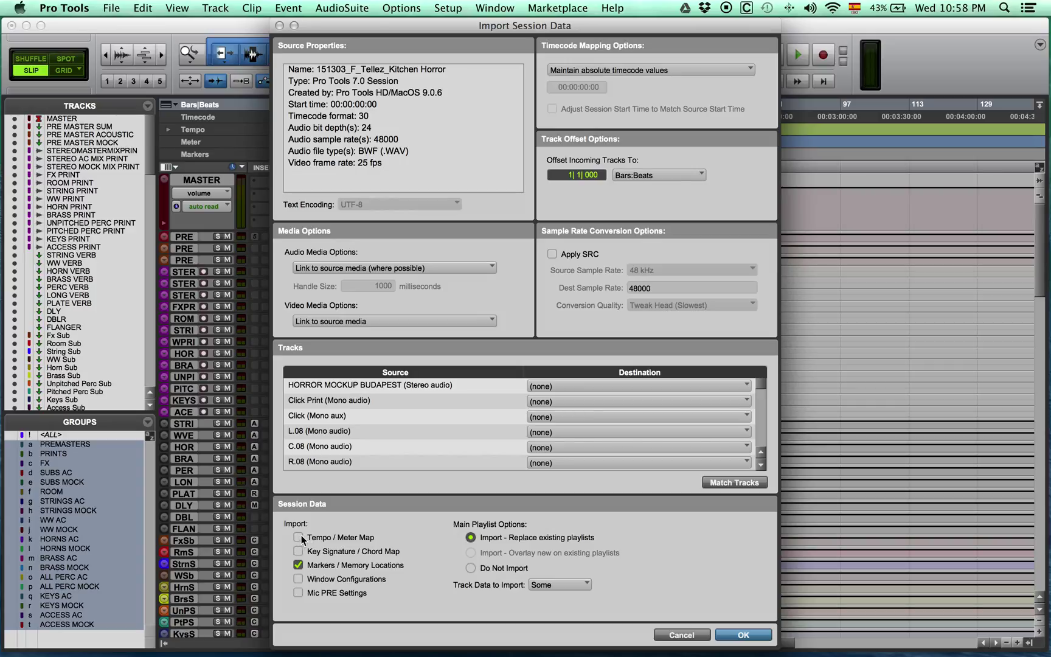
- Examine the track data options and the full list of source tracks, closing the import without importing anything
left_click(559, 585)
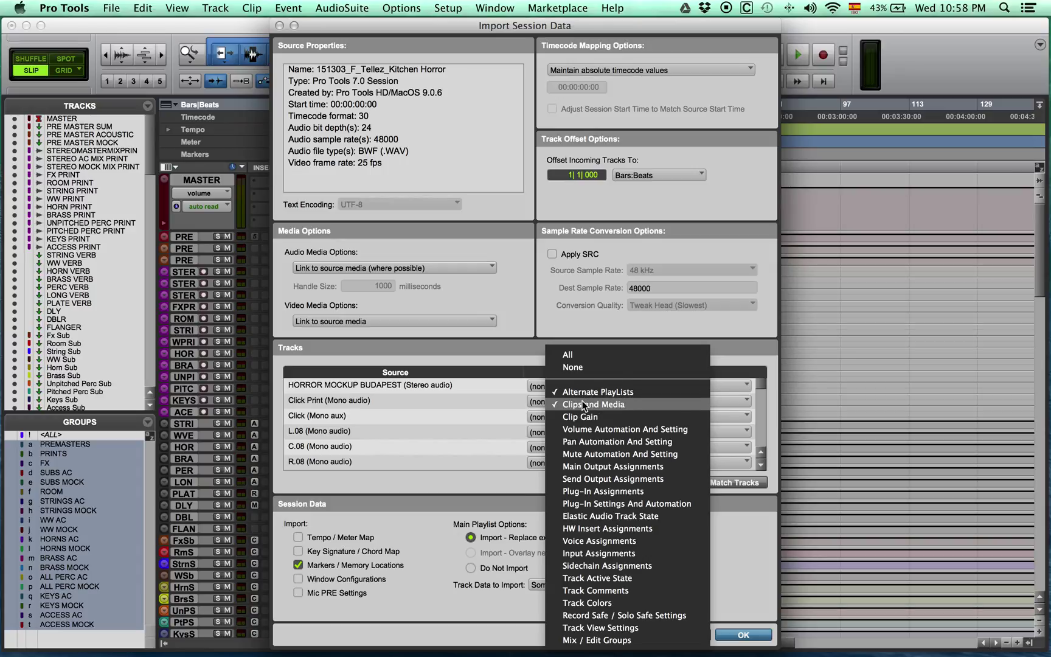
left_click(497, 486)
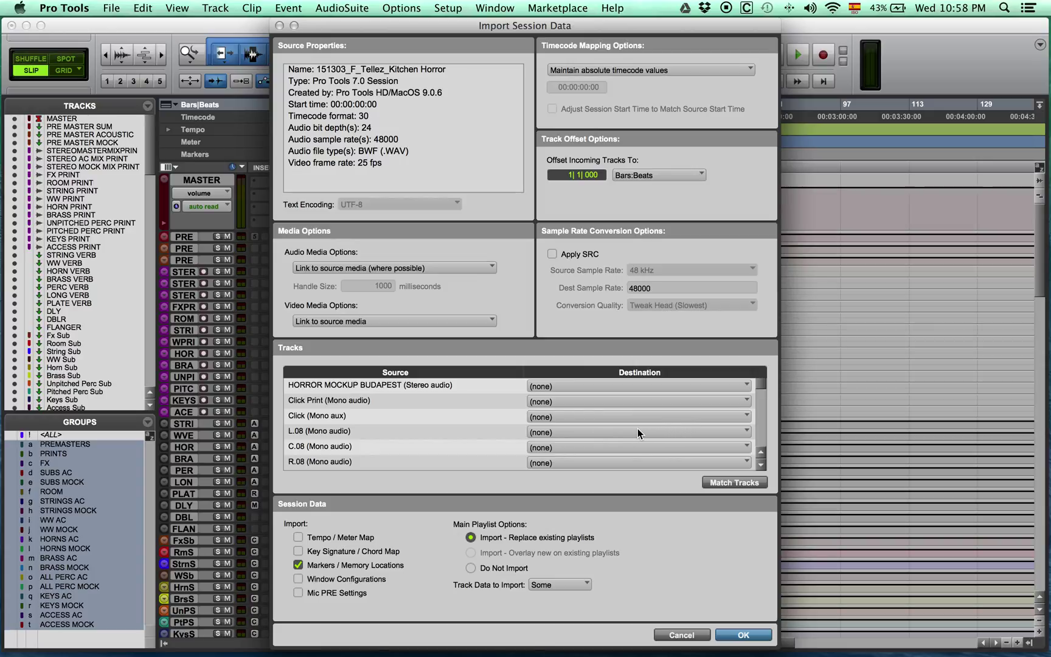
scroll(638, 429, "down", 4)
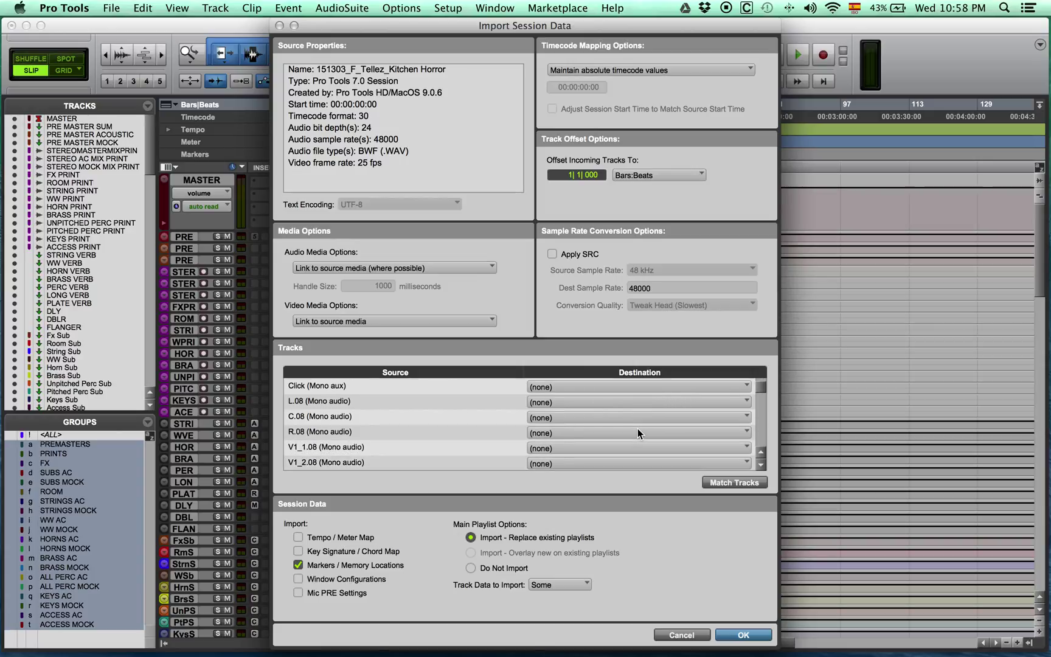
scroll(638, 428, "down", 8)
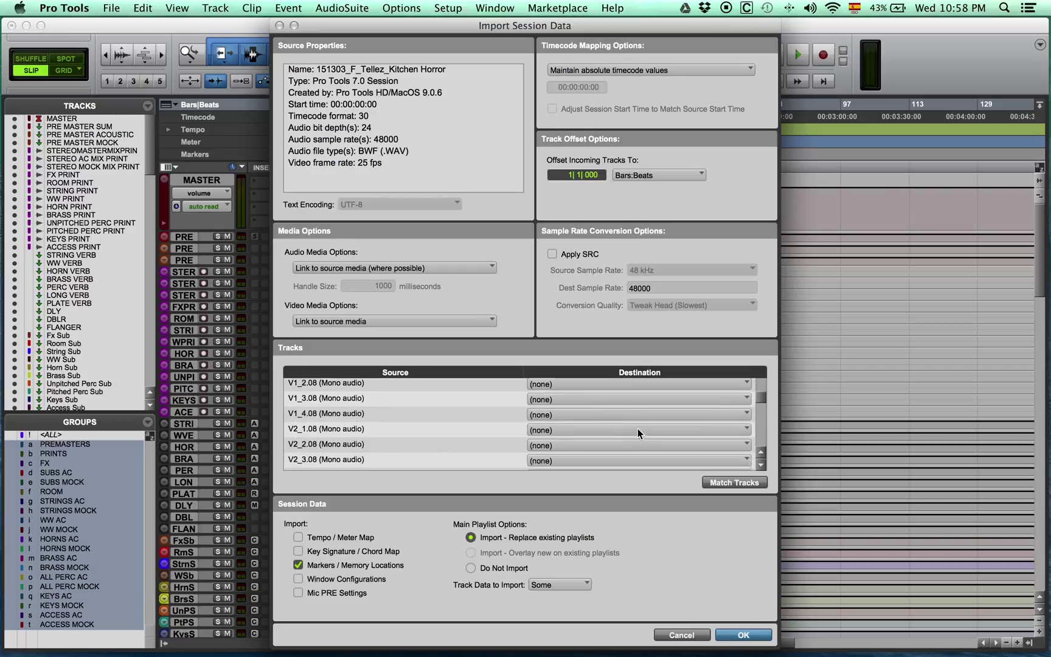
scroll(637, 428, "down", 6)
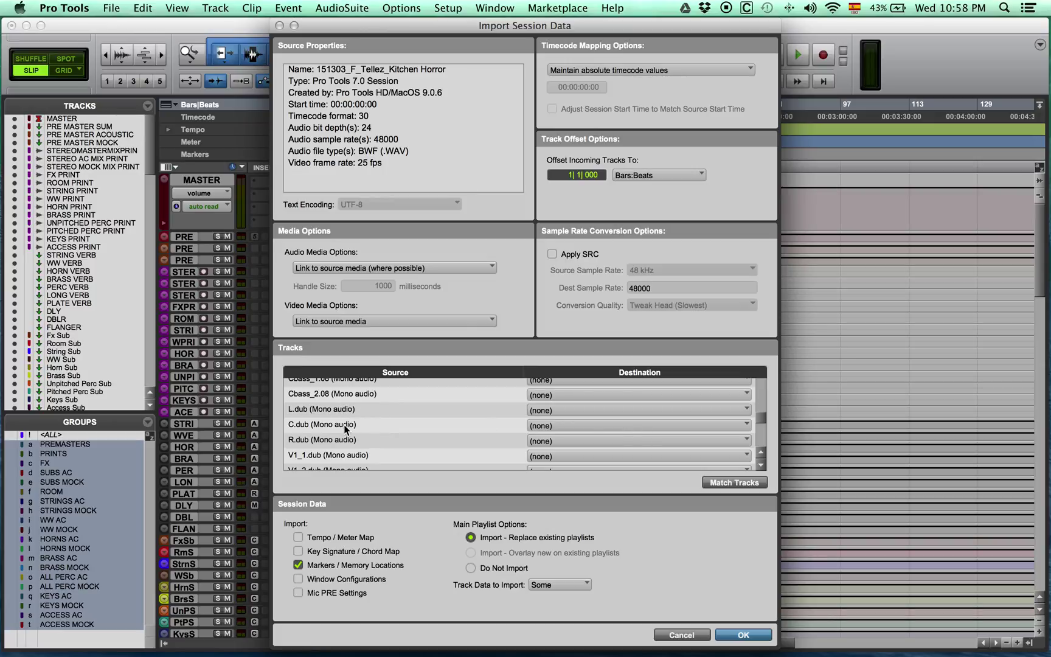
scroll(344, 425, "down", 4)
scroll(344, 425, "down", 10)
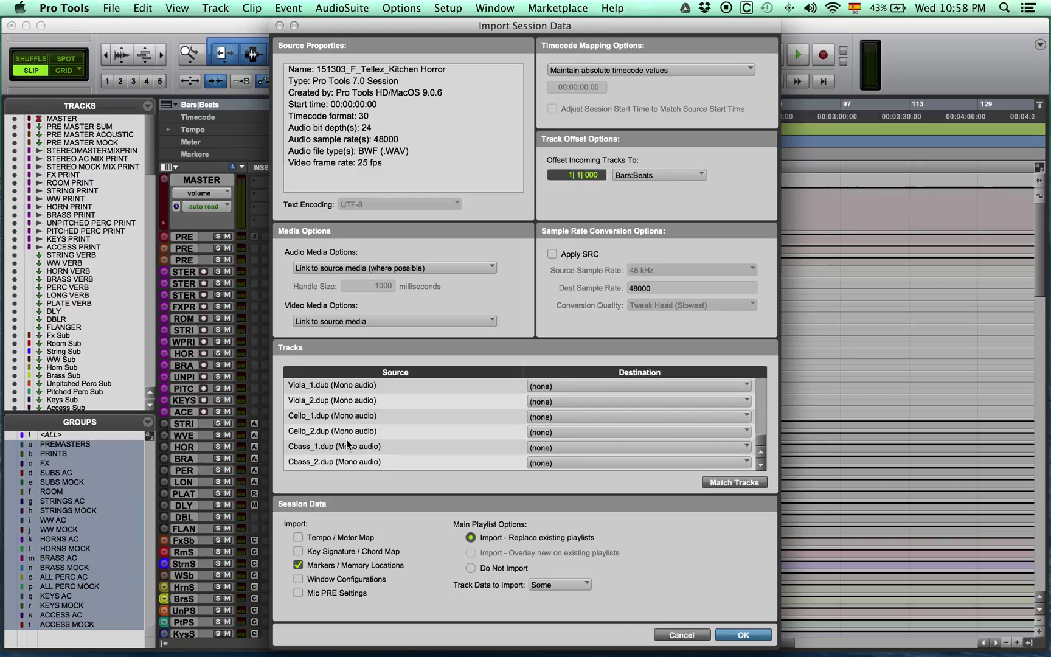
scroll(347, 441, "up", 4)
scroll(346, 441, "down", 4)
left_click(682, 635)
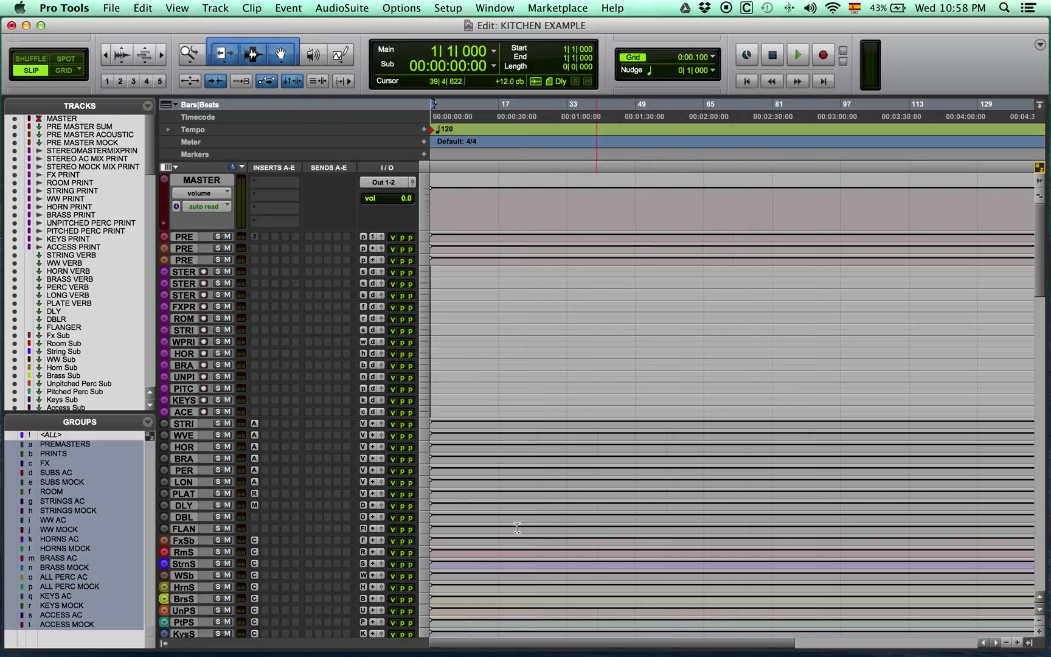
- Delete every track below HAR, from the first mock-up violin track through the last mock-up access track
scroll(352, 463, "down", 10)
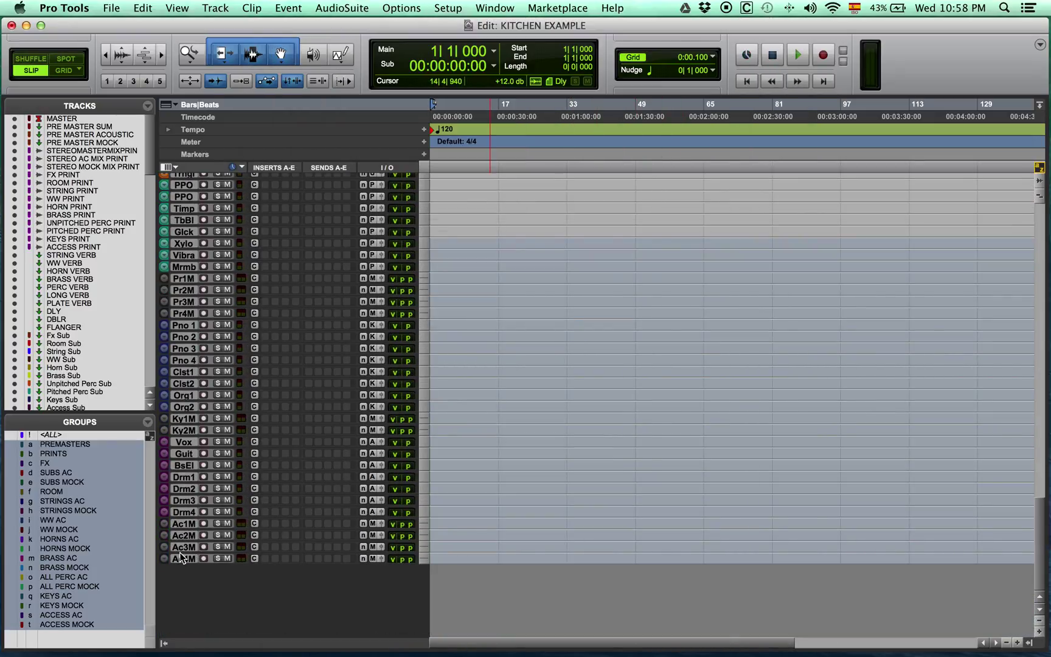
scroll(233, 563, "up", 10)
scroll(233, 562, "up", 2)
left_click(190, 413, "shift")
right_click(190, 412)
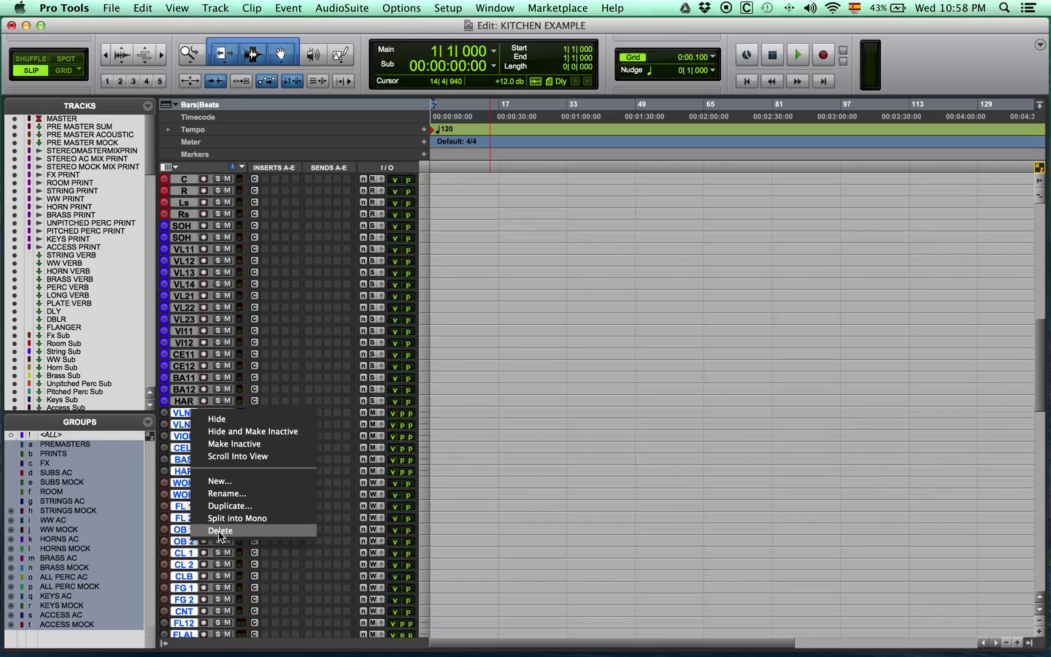
left_click(219, 531)
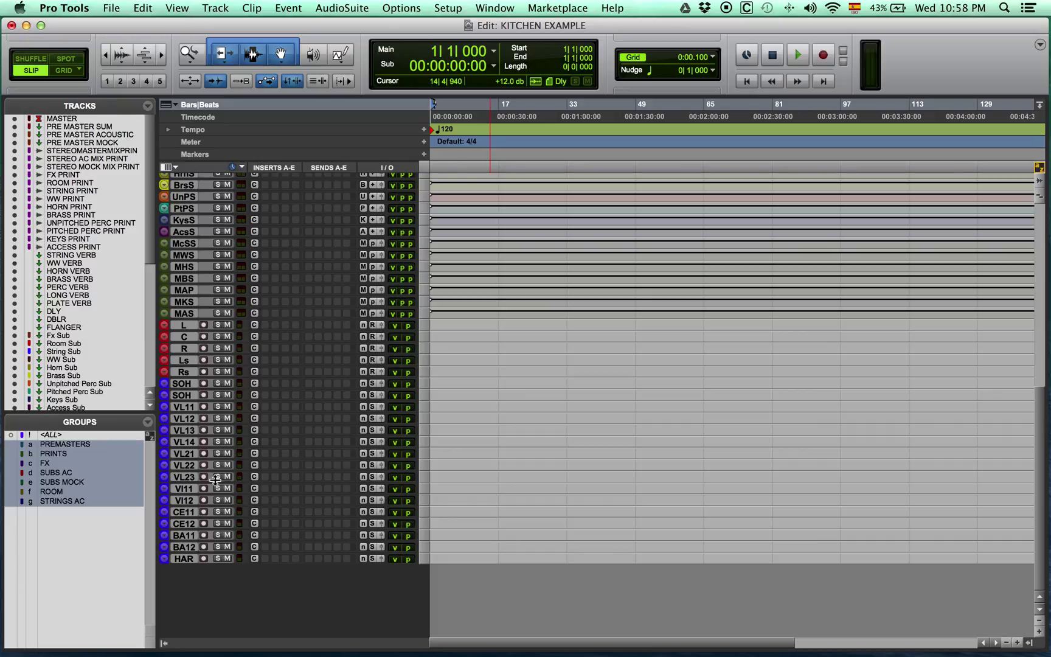
- Delete the mock-up submaster tracks from McSS through MAS
left_click(184, 314)
left_click(182, 244, "shift")
right_click(183, 244)
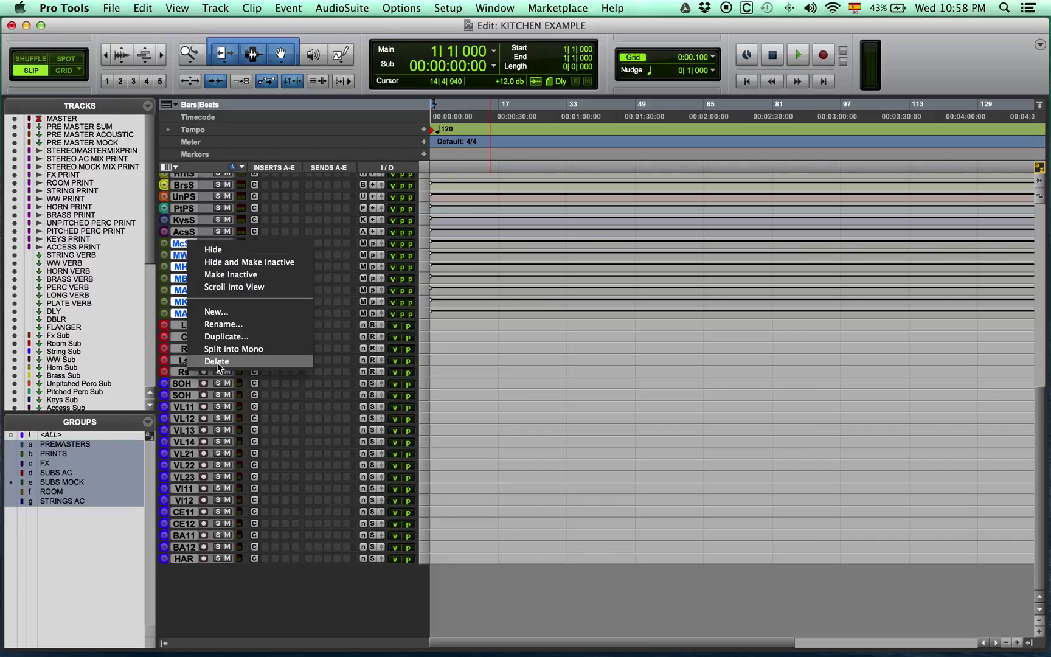
left_click(217, 362)
- Delete the unused acoustic submaster tracks from WSb through AcsS, keeping the effects, room and string subs
left_click(182, 314)
left_click(184, 242, "shift")
right_click(183, 243)
left_click(211, 361)
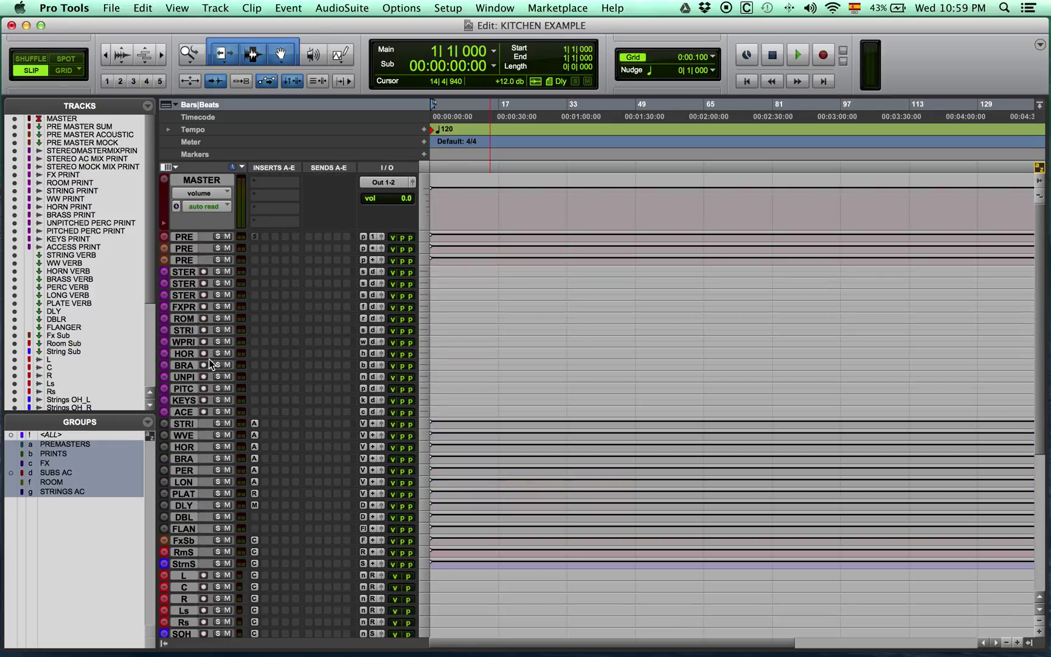
- Enlarge the print tracks to read their names and delete those from WW PRINT through ACESPRINT
left_click_drag(189, 348, 188, 368)
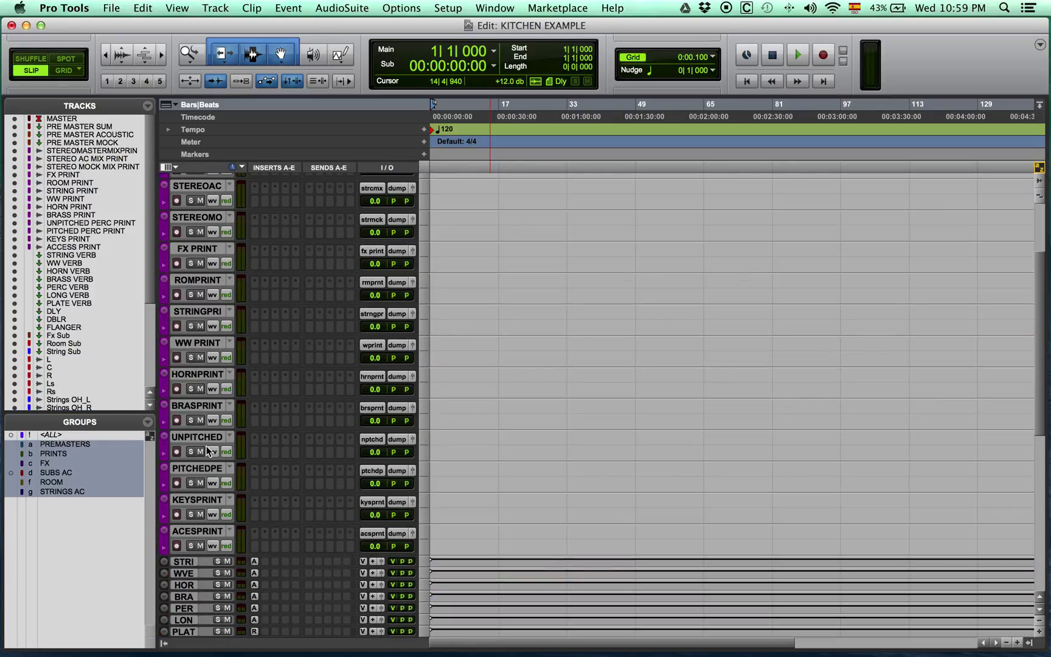
left_click(201, 532)
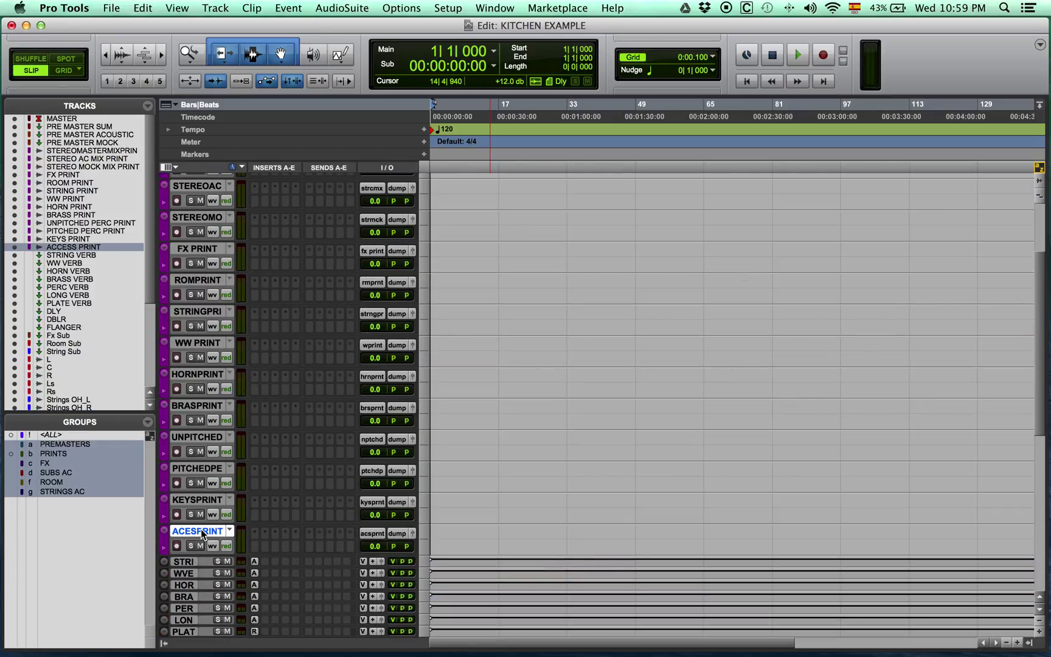
left_click(199, 343, "shift")
right_click(200, 343)
left_click(233, 459)
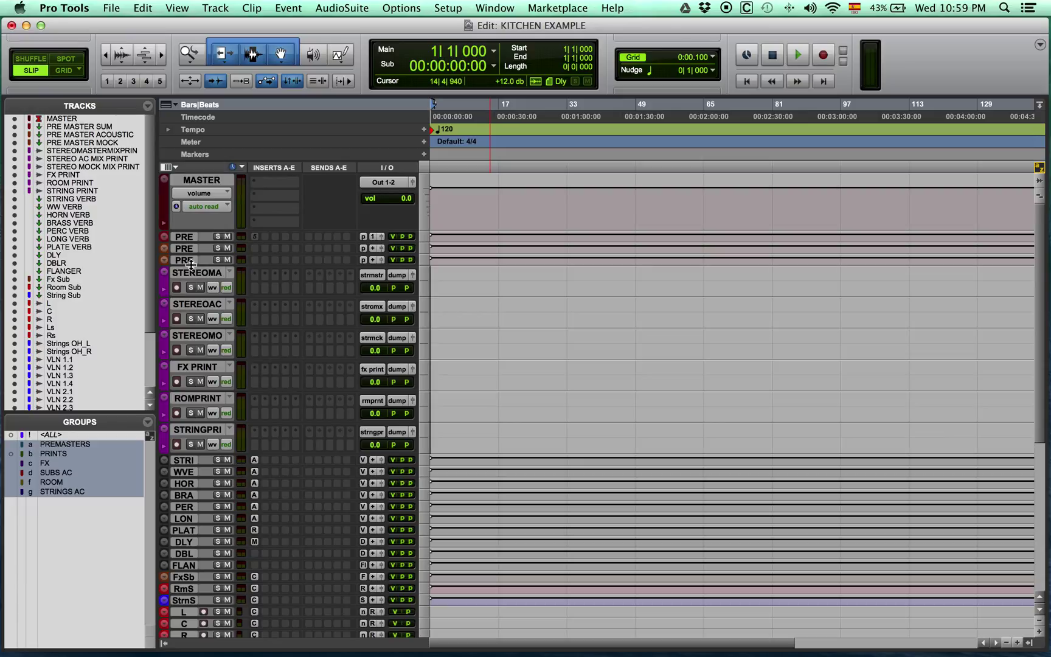
left_click_drag(202, 295, 201, 275)
- Duplicate all room and string tracks from L through HAR once
scroll(236, 394, "down", 5)
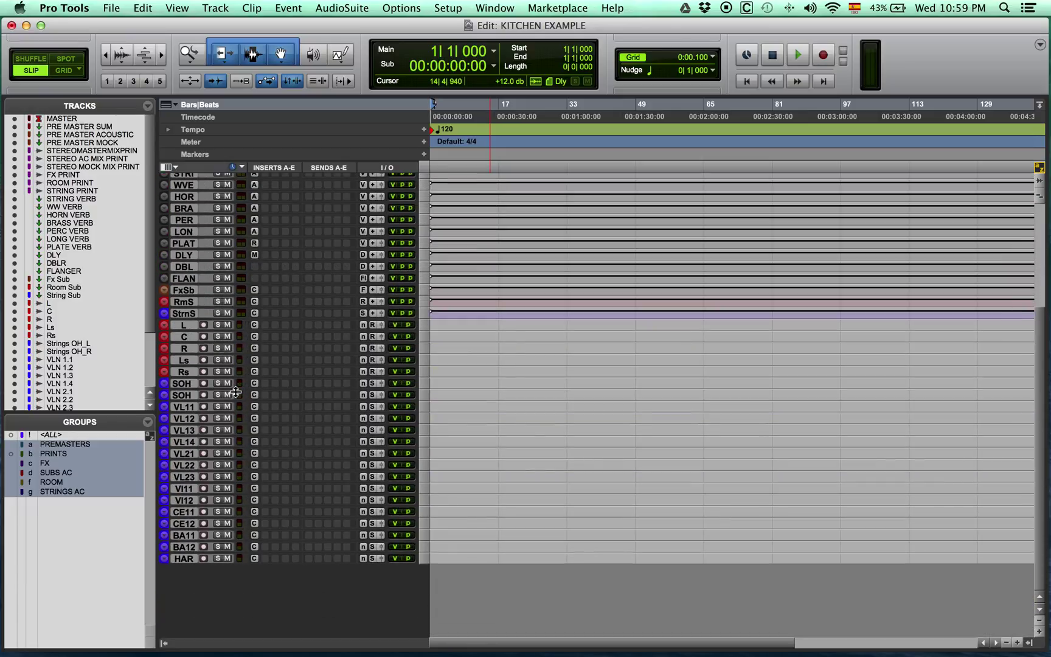
left_click(186, 326)
left_click(201, 555, "shift")
right_click(201, 557)
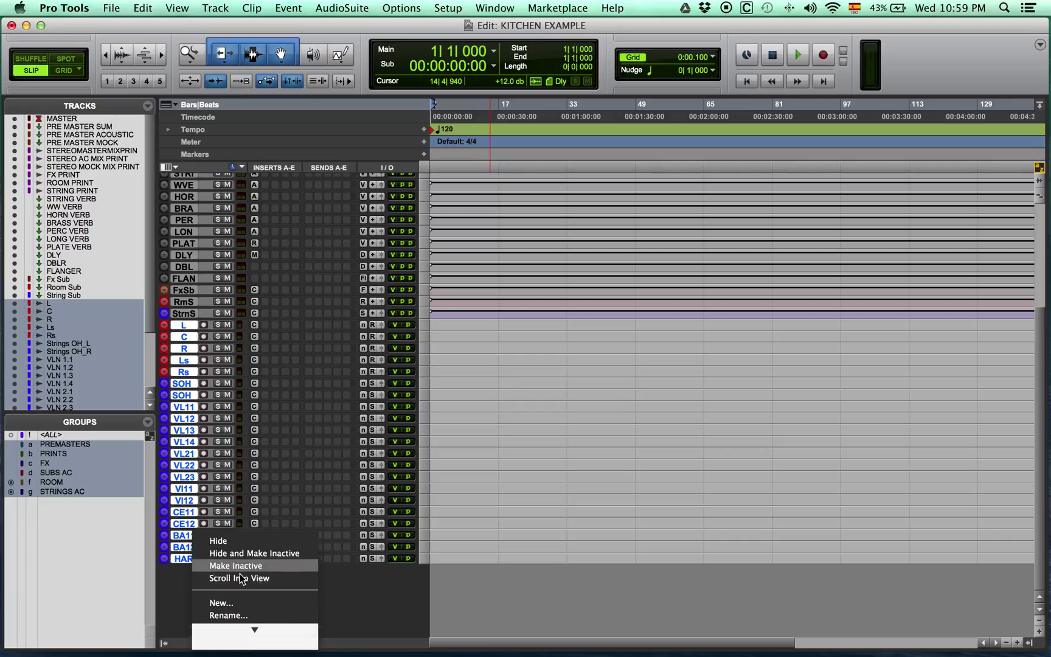
left_click(247, 624)
key("Return")
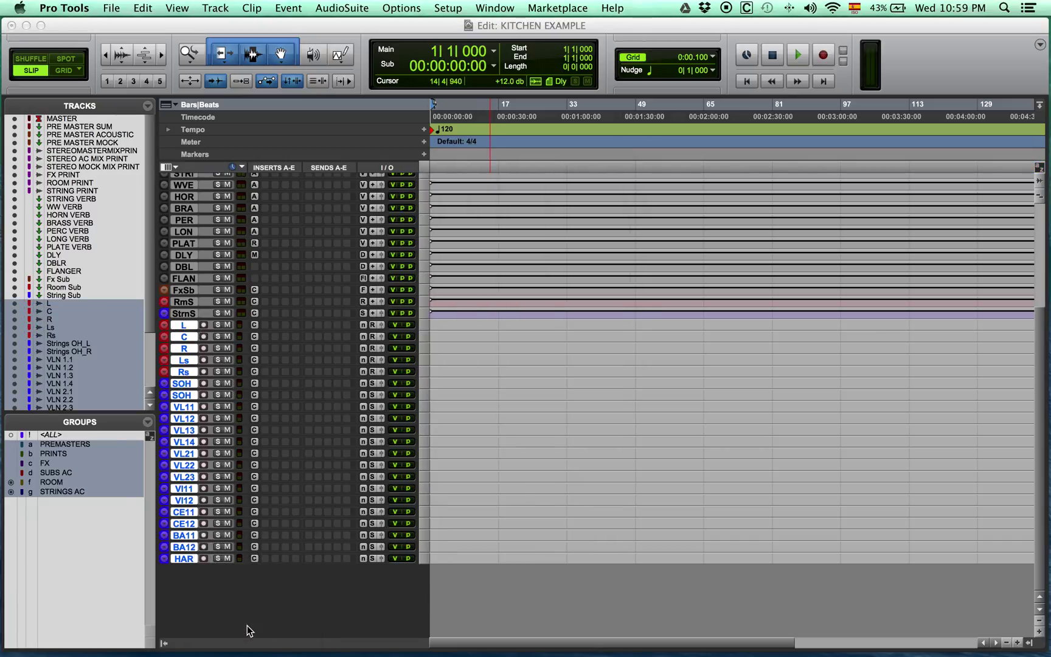
- Modify the ROOM group to remove the duplicated room tracks from it
right_click(65, 480)
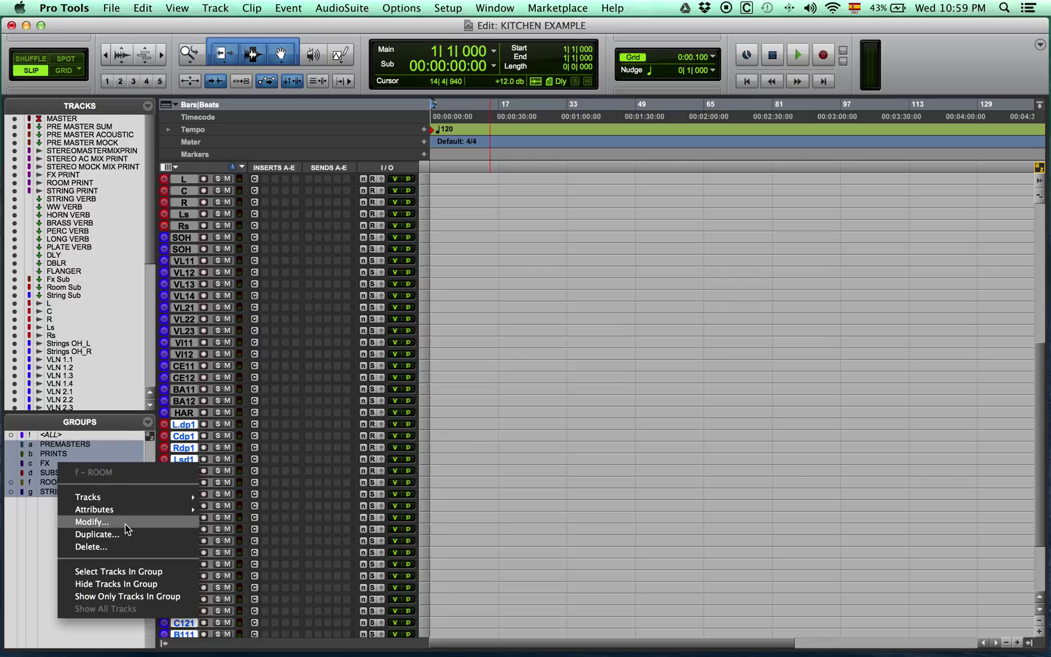
key("Escape")
right_click(73, 481)
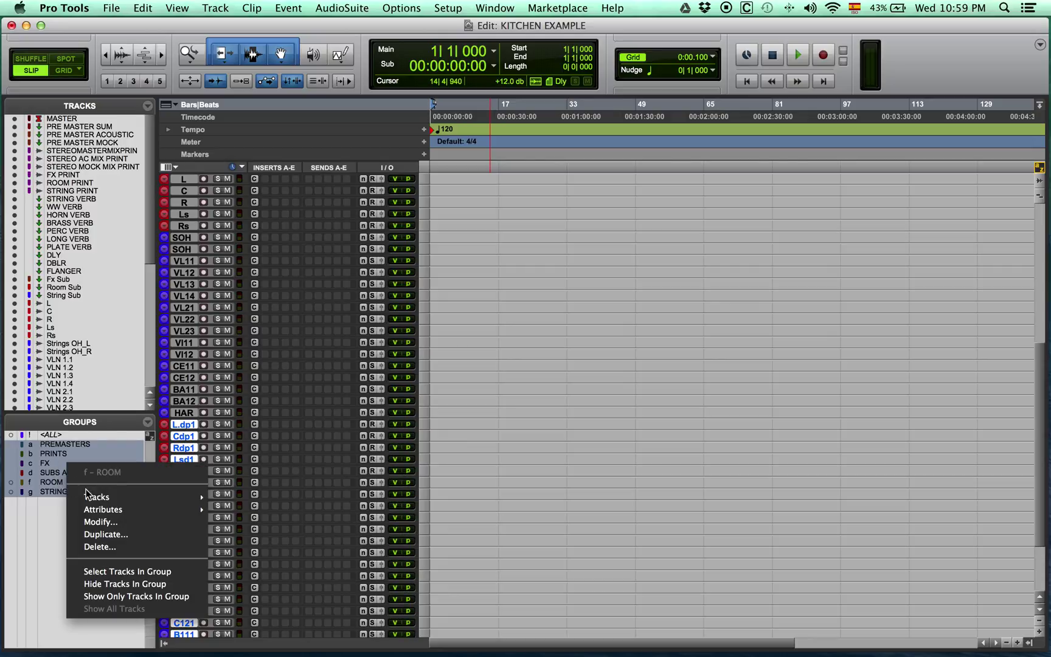
left_click(132, 524)
left_click(581, 287)
left_click(584, 337, "shift")
left_click(544, 296)
left_click(660, 469)
- Modify the STRINGS AC group to remove the duplicated string tracks from the overheads through HARP.dup1
right_click(57, 492)
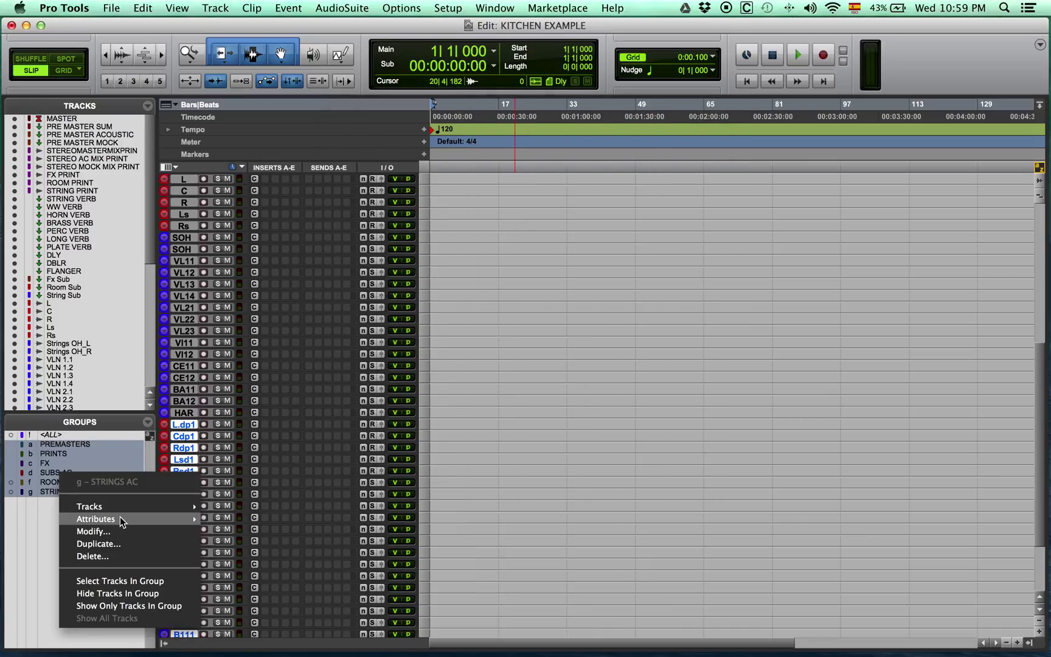
left_click(127, 527)
scroll(600, 338, "down", 10)
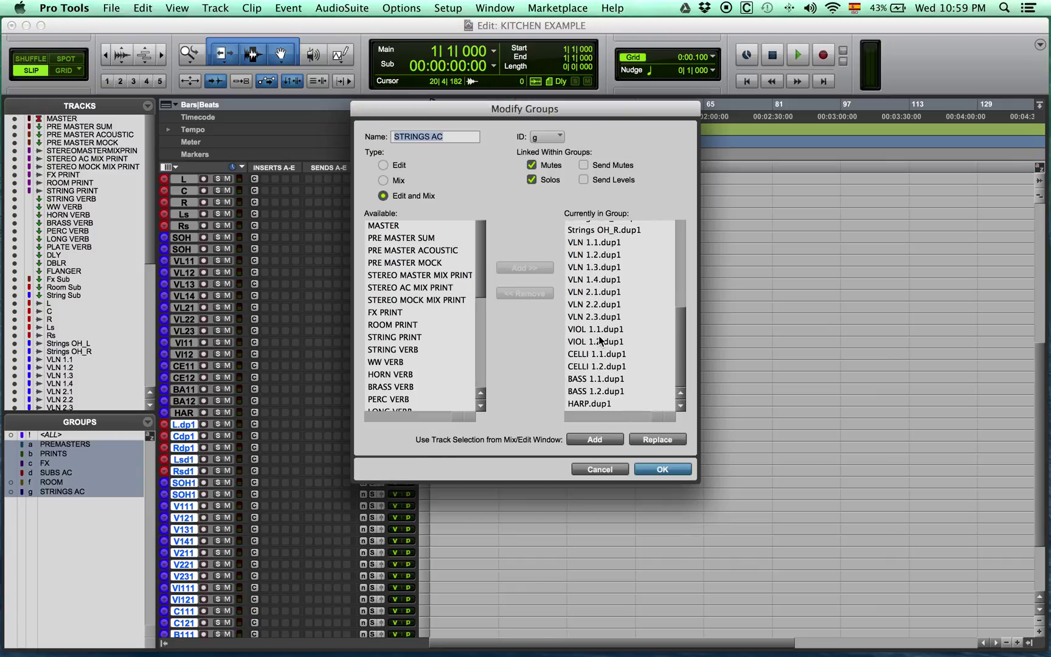
scroll(620, 285, "up", 2)
left_click(622, 241)
scroll(615, 327, "down", 2)
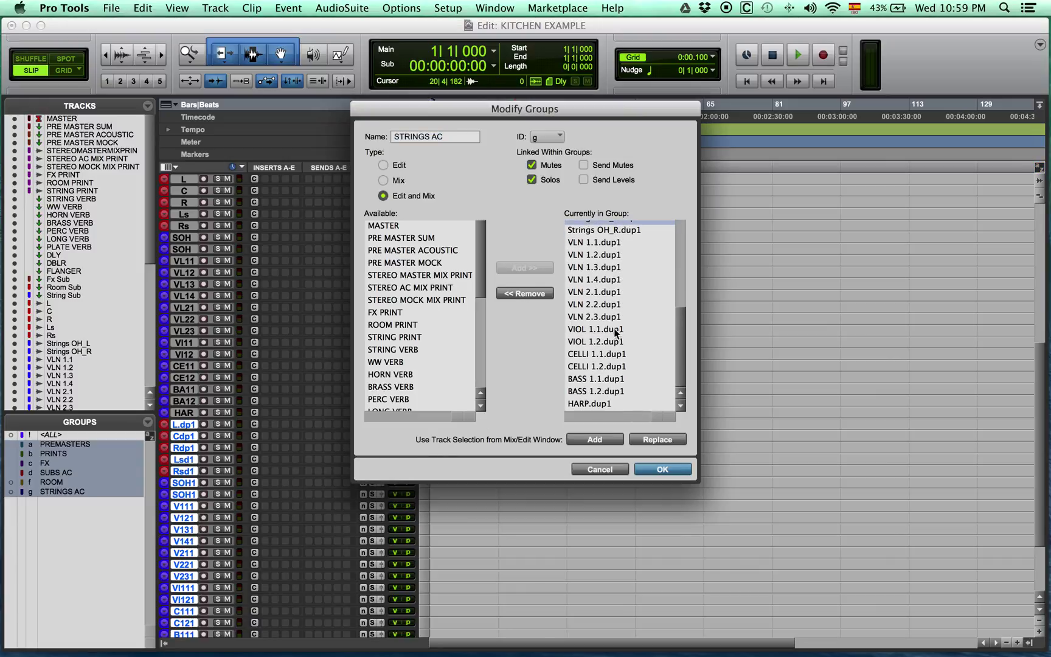
left_click(586, 405, "shift")
left_click(539, 294)
left_click(656, 470)
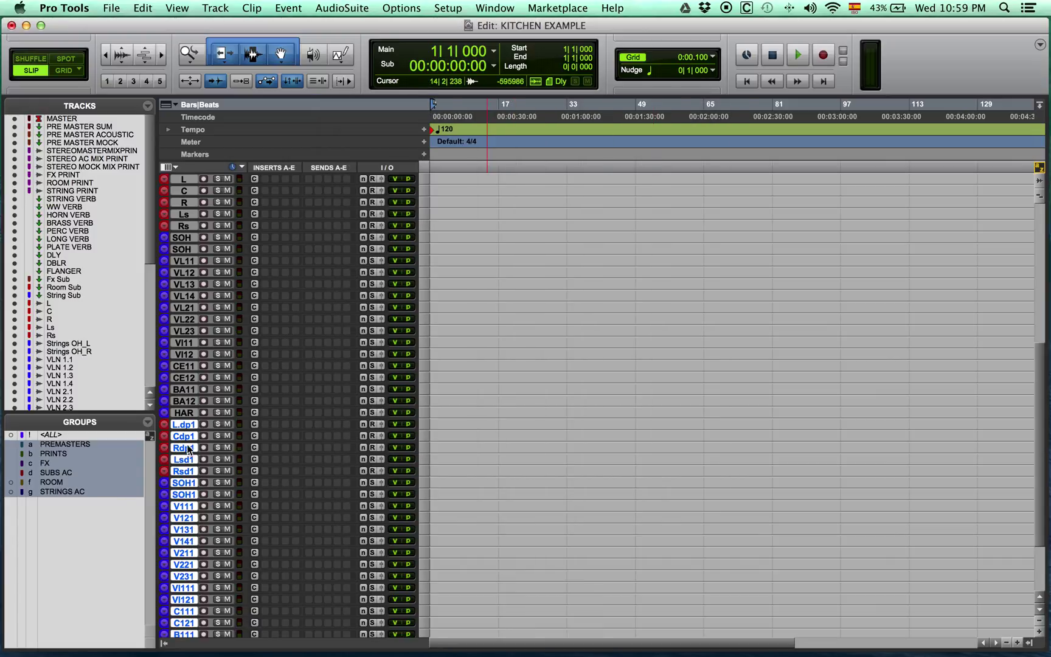
- Group the five duplicated room tracks, L.dp1 through Rsd1, under the name ROOM DUB
left_click(182, 425)
left_click(184, 472, "shift")
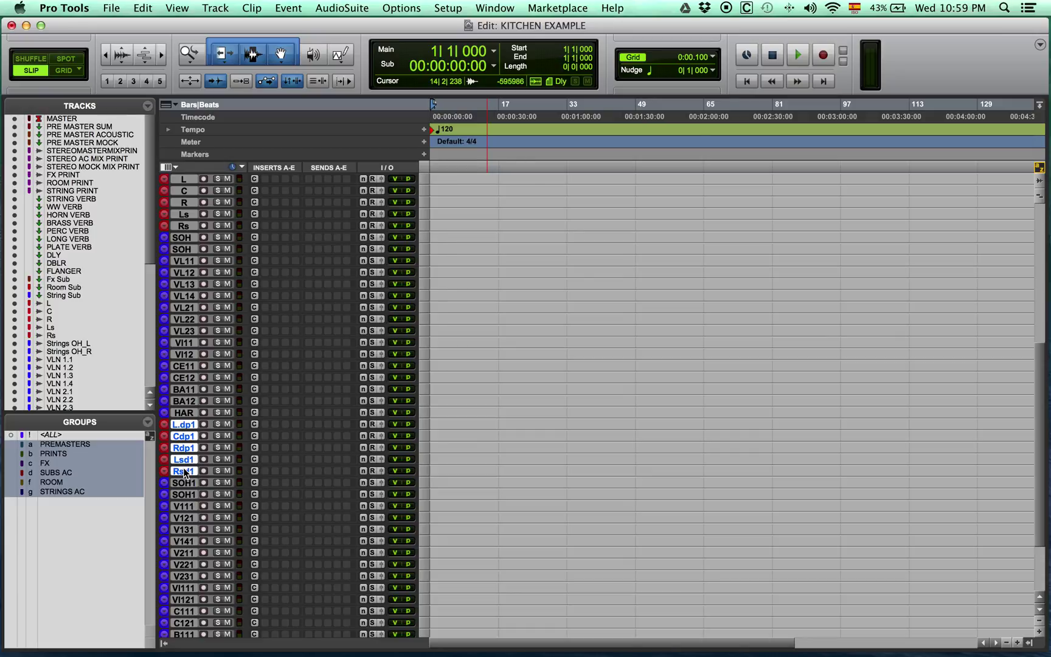
key("super+g")
type("RO")
key("Return")
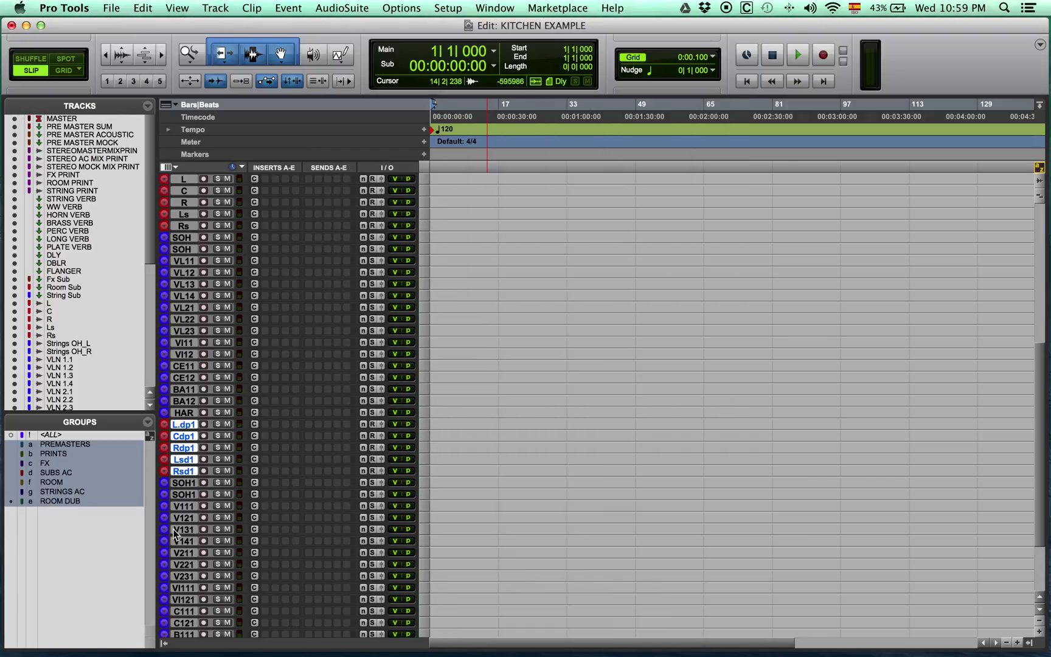
- Group the duplicated string tracks, from the overheads through HARP.dup1, under the name STRING DUB
left_click(189, 482)
scroll(207, 517, "down", 3)
left_click(190, 558, "shift")
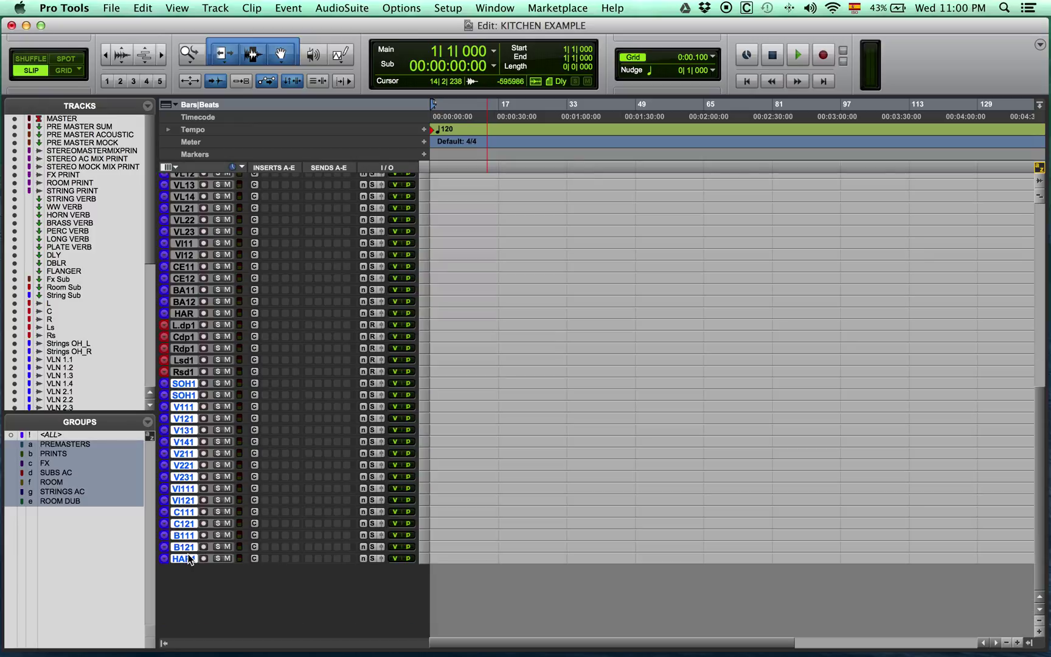
key("super+g")
type("STRING DUB")
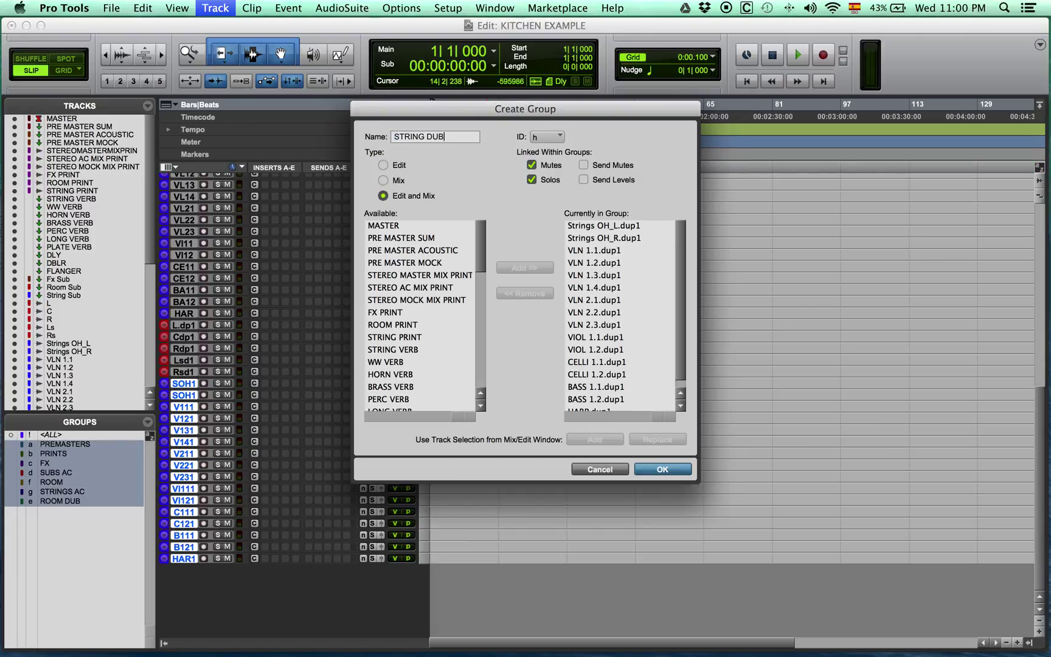
key("Return")
- Enlarge the STRING DUB tracks and color them dark purple
key("ctrl+Up")
key("ctrl+Up")
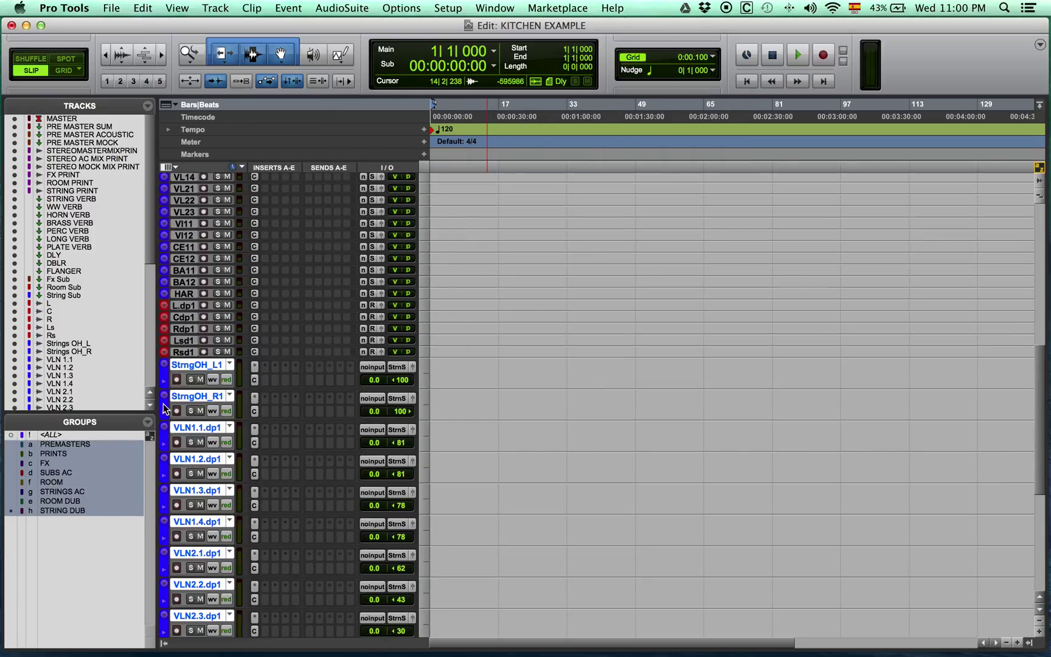
double_click(164, 407)
left_click(747, 87)
- Color the five duplicated room tracks, L.dup1 through Rs.dup1, green
left_click_drag(191, 312, 191, 330)
left_click(193, 307)
left_click(197, 432, "shift")
left_click(934, 74)
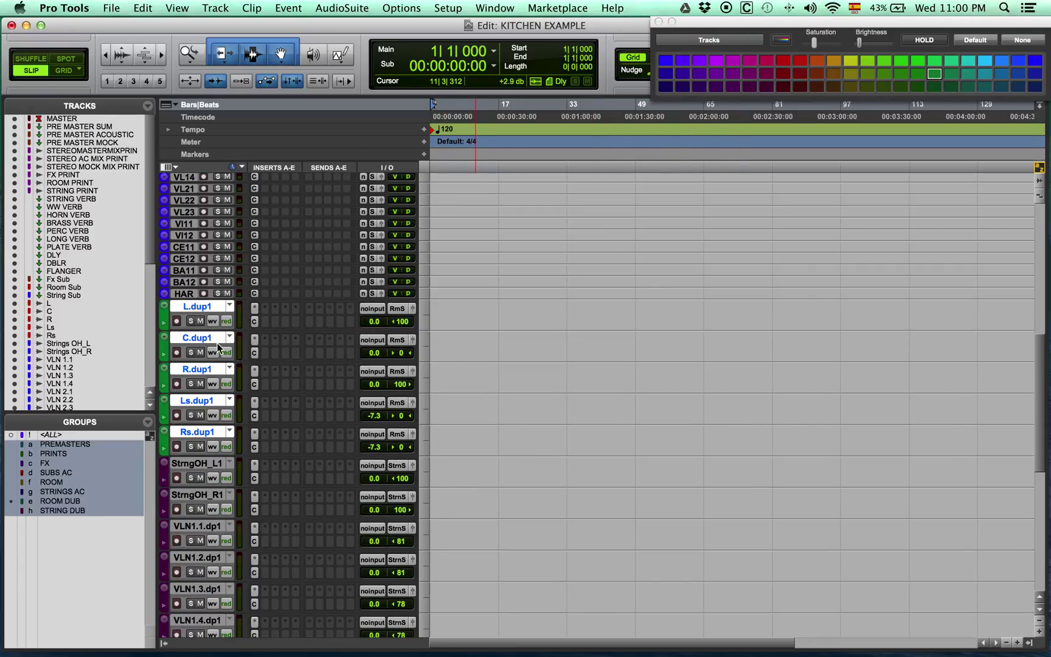
- Shrink the duplicated room and string tracks back to minimum height and close the color palette
left_click(198, 463, "shift")
key("ctrl+Down")
key("ctrl+Down")
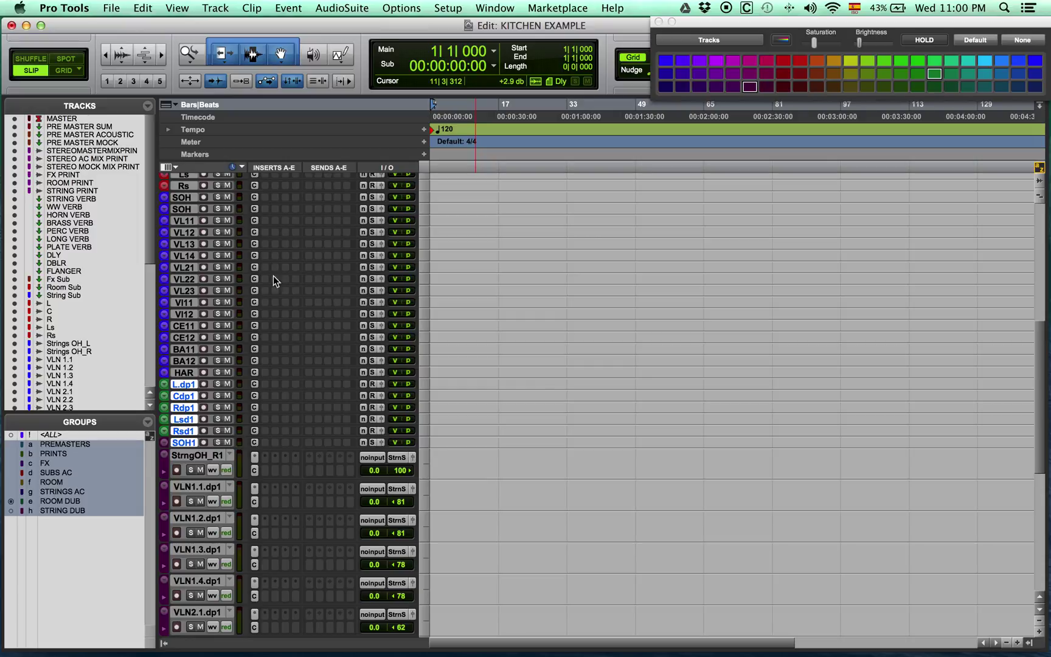
left_click(211, 459)
left_click_drag(206, 479, 207, 363)
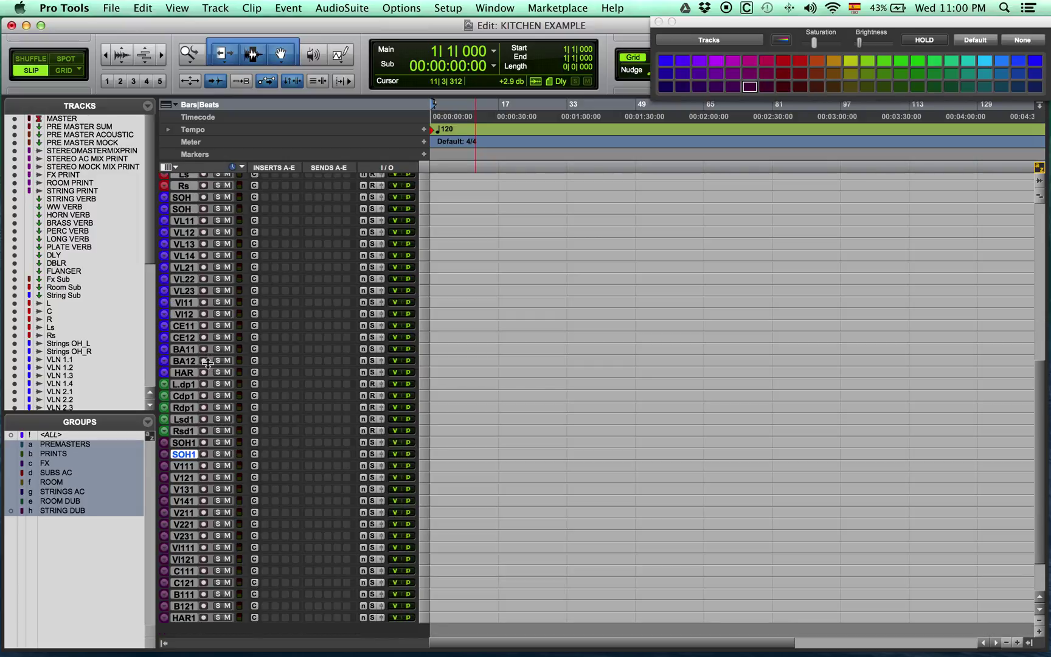
left_click(657, 22)
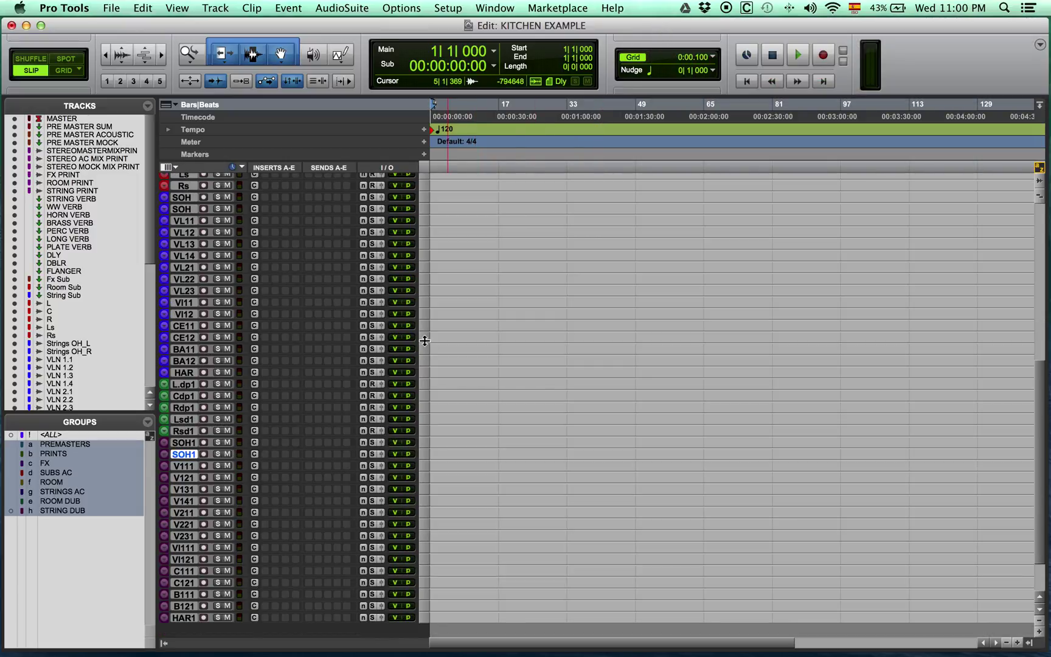
- Open the Kitchen Horror Budapest REC session file for session data import and review its track data options
scroll(452, 389, "up", 10)
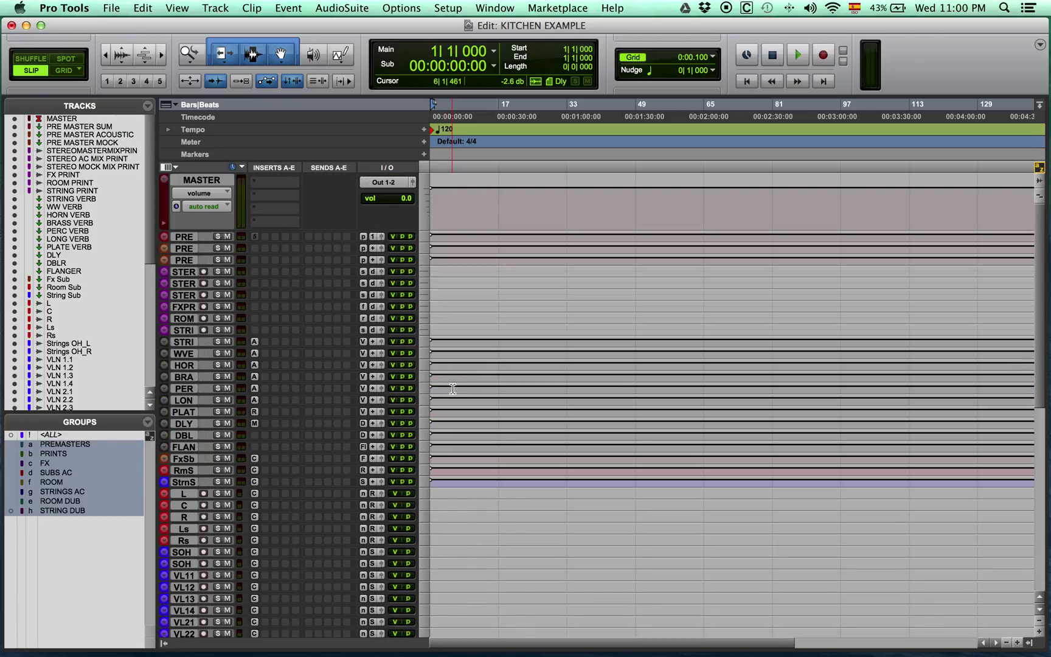
key("alt+shift+i")
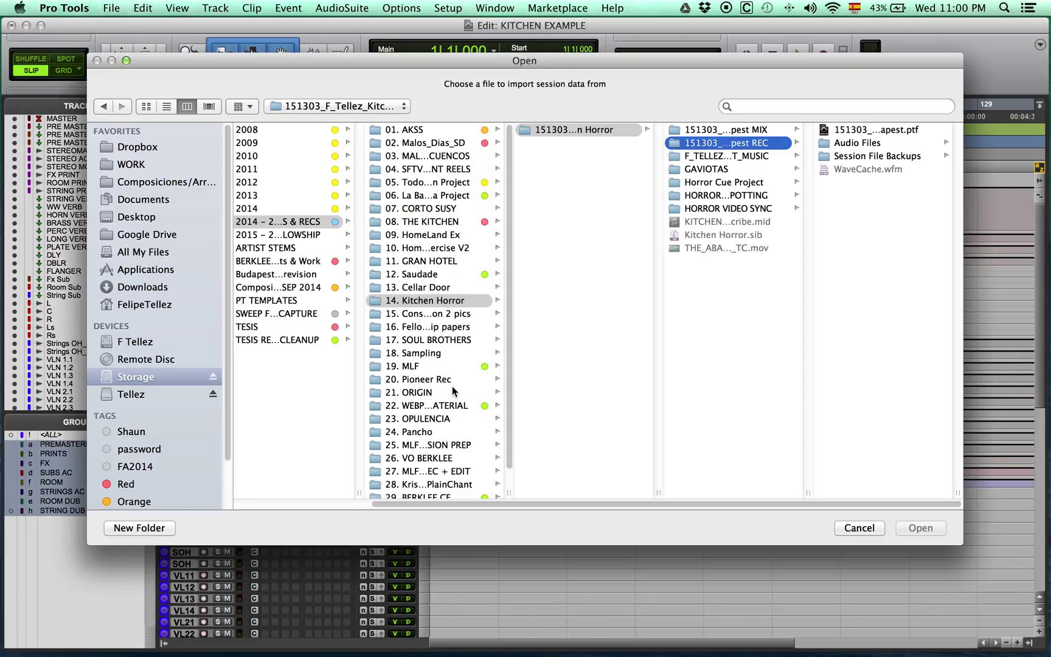
key("Right")
key("Return")
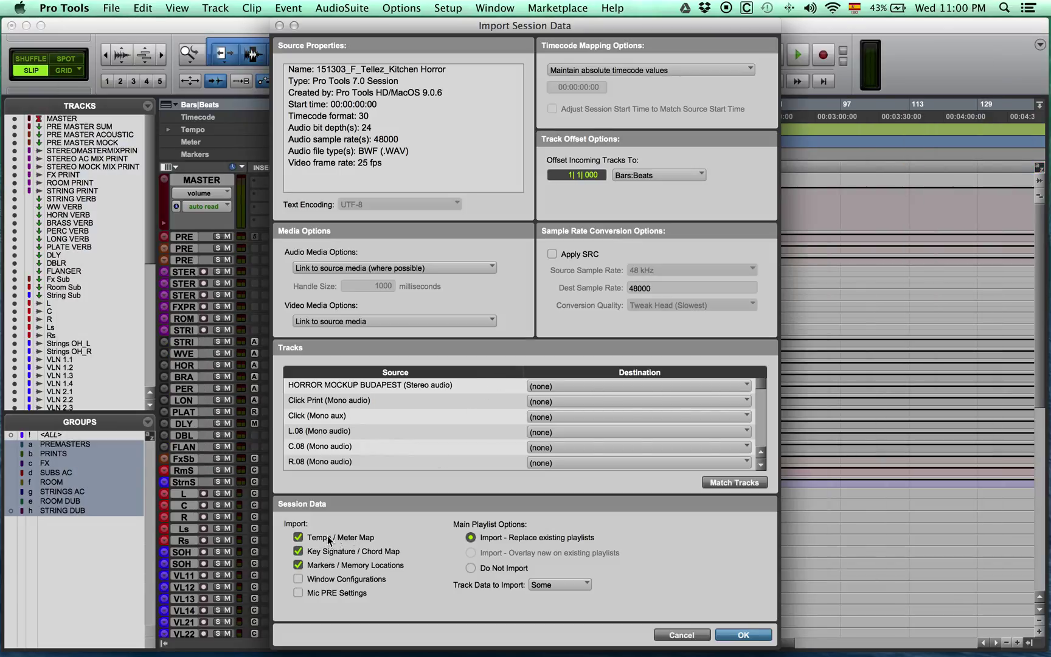
left_click(551, 586)
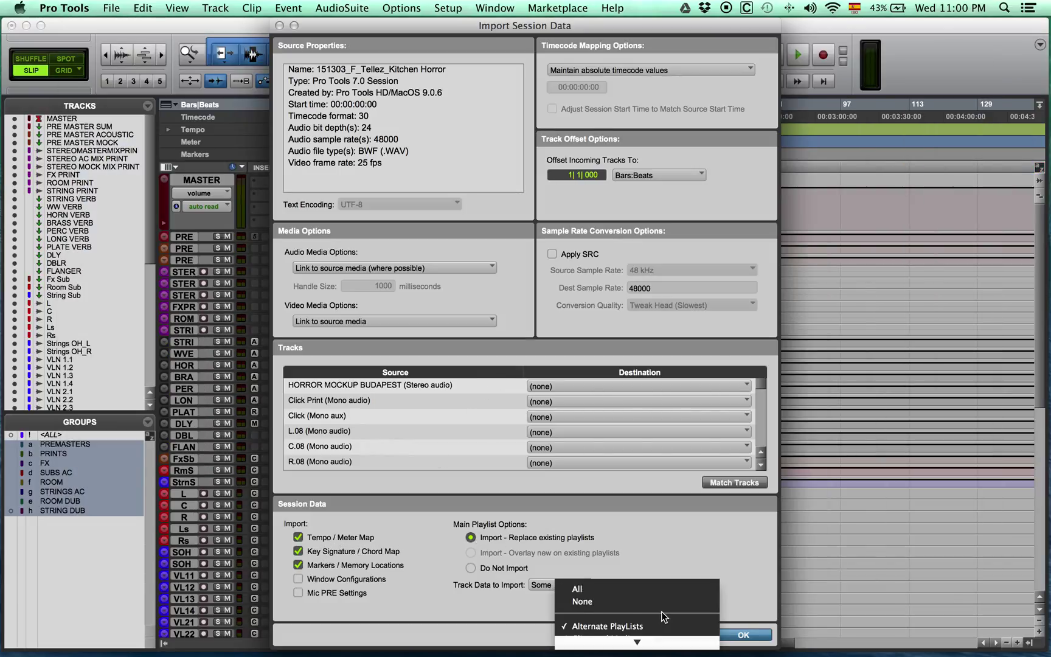
left_click(449, 596)
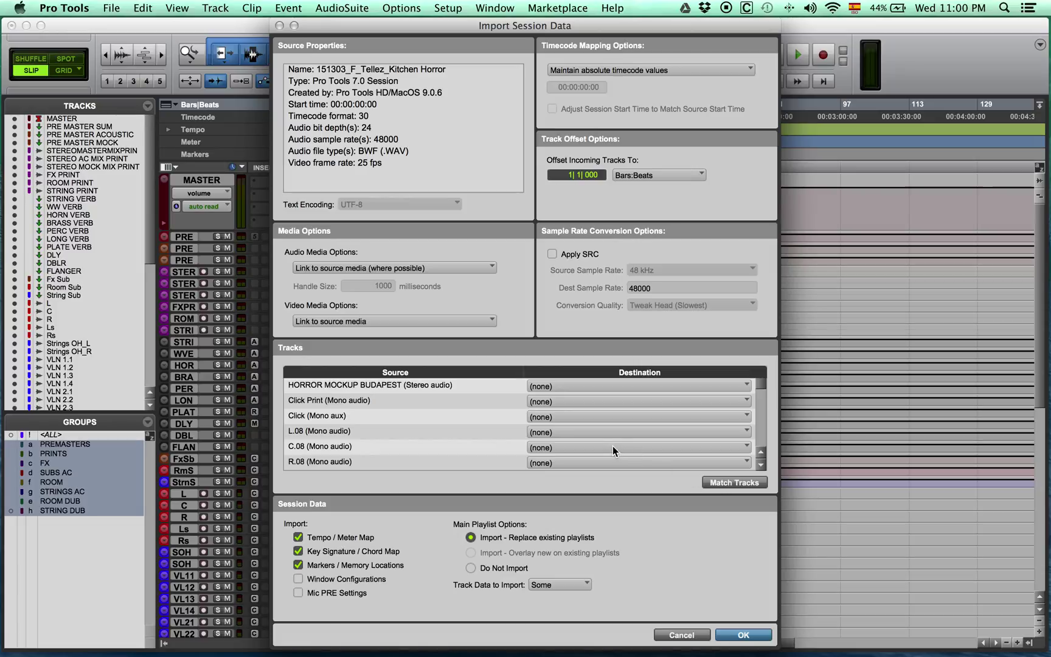
- Set the import destination of Click Print and Click to New Track
left_click(595, 400)
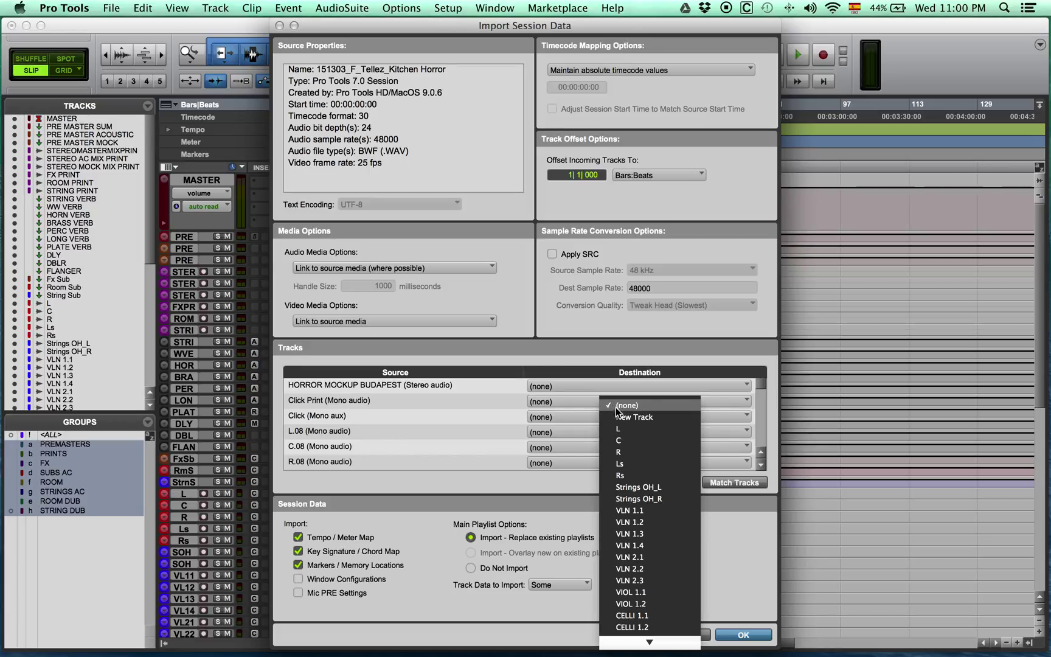
left_click(614, 416)
left_click(605, 418)
left_click(602, 428)
- Map the room sources L.08, C.08 and R.08 to the L, C and R tracks
left_click(580, 431)
left_click(581, 451)
left_click(580, 451)
left_click(602, 486)
left_click(580, 463)
left_click(602, 509)
- Map the first violin sources V1_1.08 through V1_4.08 to VLN 1.1 through VLN 1.4
scroll(609, 426, "down", 5)
left_click(645, 397)
left_click(680, 505)
left_click(614, 412)
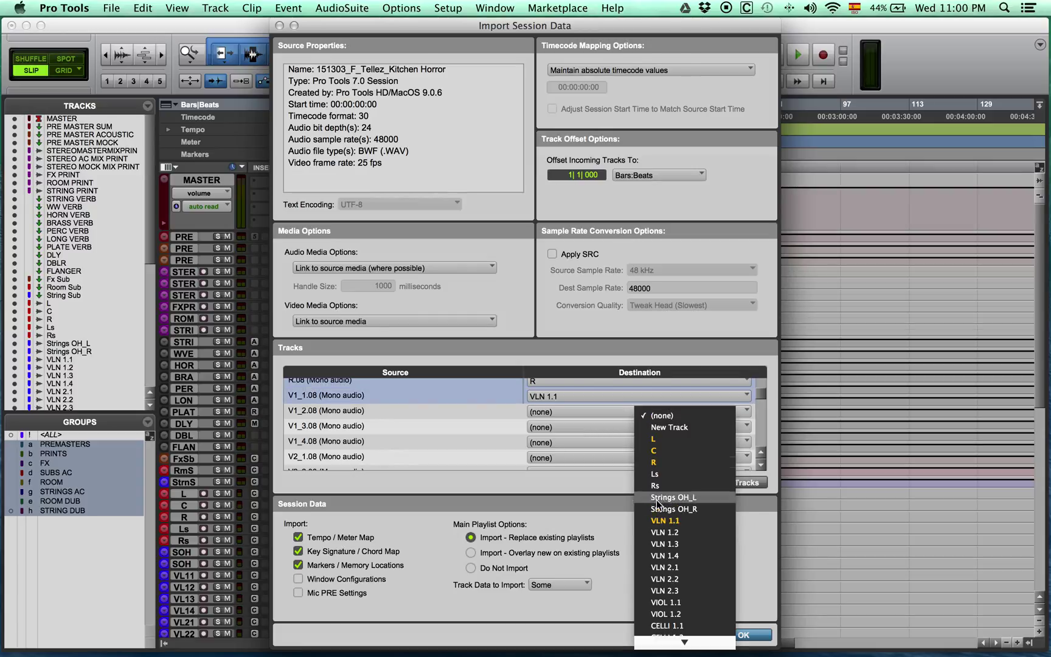
left_click(675, 530)
left_click(614, 427)
left_click(675, 557)
left_click(615, 442)
left_click(675, 584)
- Map the second violin sources V2_1.08 through V2_3.08 to VLN 2.1 through VLN 2.3
left_click(614, 457)
left_click(638, 609)
scroll(608, 426, "down", 3)
left_click(633, 402)
left_click(638, 565)
left_click(606, 418)
left_click(640, 596)
- Map both Viola .08 sources to VIOL 1.1 and 1.2, and both Cello .08 sources to CELLI 1.1 and 1.2
left_click(608, 433)
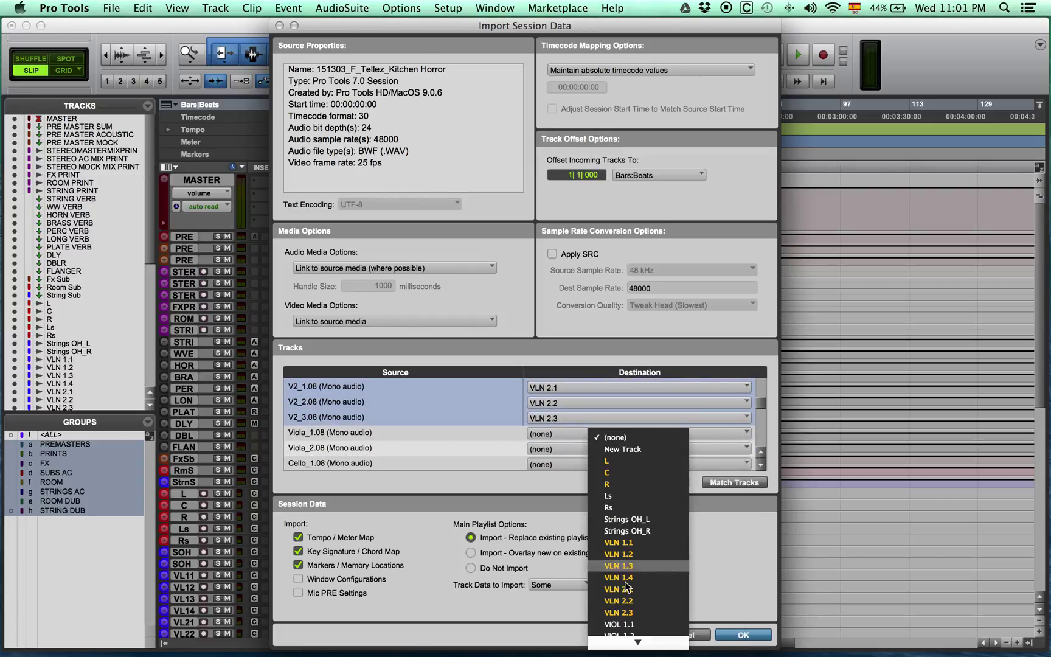
left_click(643, 623)
scroll(645, 426, "down", 3)
left_click(660, 390)
left_click(693, 592)
left_click(629, 406)
left_click(682, 603)
left_click(619, 418)
left_click(666, 361)
- Map the sources Cbass_1.08 and Cbass_2.08 to BASS 1.1 and BASS 1.2
scroll(670, 398, "down", 2)
left_click(667, 412)
scroll(687, 426, "down", 10)
left_click(695, 372)
left_click(599, 428)
scroll(625, 493, "down", 10)
left_click(633, 383)
- Map the overdub room sources L.dub, C.dub and R.dub to L.dup1, C.dup1 and R.dup1
left_click(613, 443)
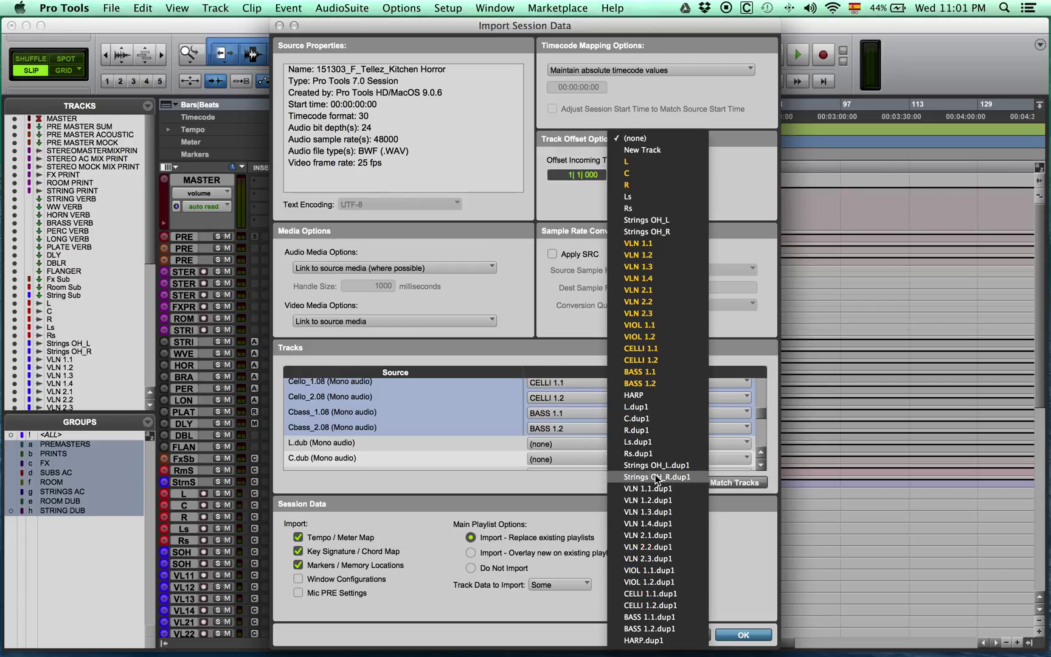
left_click(648, 408)
left_click(609, 459)
left_click(649, 419)
left_click(761, 466)
left_click(761, 466)
left_click(669, 416)
left_click(687, 430)
- Map the four first violin overdub sources to VLN 1.1.dup1 through VLN 1.4.dup1
left_click(654, 431)
left_click(723, 489)
left_click(681, 447)
scroll(706, 496, "down", 10)
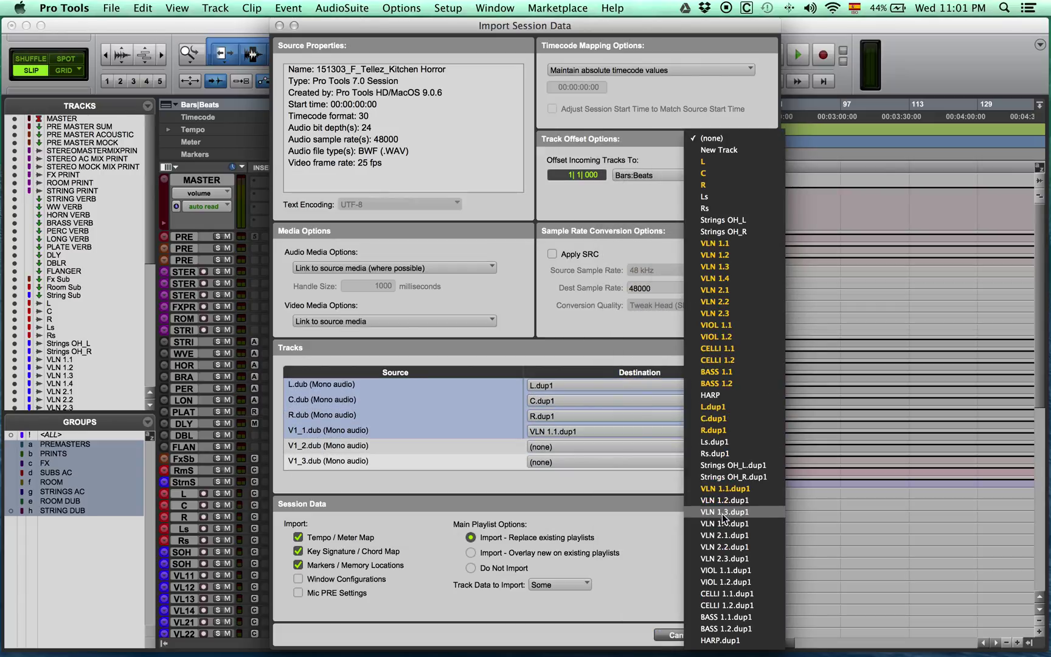
left_click(721, 501)
left_click(716, 462)
scroll(745, 512, "down", 10)
left_click(754, 512)
scroll(706, 419, "down", 5)
left_click(703, 396)
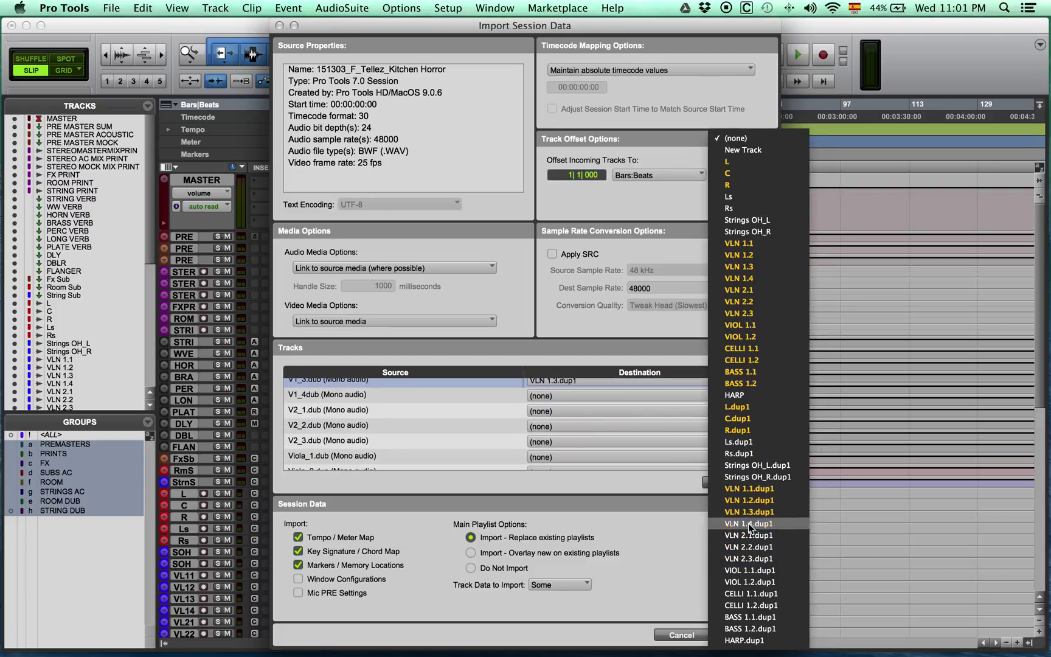
left_click(744, 519)
- Map the three second violin overdub sources to VLN 2.1.dup1 through VLN 2.3.dup1
left_click(651, 411)
left_click(699, 535)
left_click(643, 426)
left_click(684, 547)
left_click(636, 440)
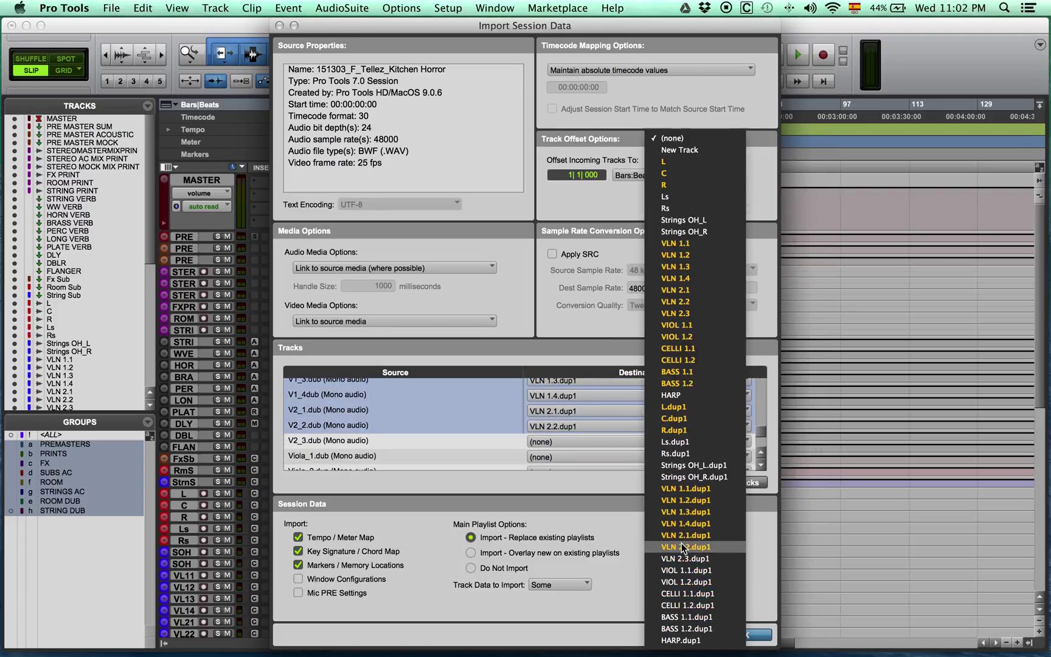
left_click(681, 558)
- Map the sources Viola_1.dub and Viola_2.dub to VIOL 1.1.dup1 and VIOL 1.2.dup1
left_click(636, 457)
left_click(700, 570)
left_click(761, 465)
left_click(760, 465)
left_click(724, 400)
left_click(705, 582)
- Map the sources Cello_1.dup and Cello_2.dup to CELLI 1.1.dup1 and CELLI 1.2.dup1
left_click(639, 416)
left_click(675, 593)
left_click(629, 431)
left_click(663, 605)
- Map Cbass_1.dup and Cbass_2.dup to BASS 1.1.dup1 and BASS 1.2.dup1, and run the import without saving a report
left_click(606, 445)
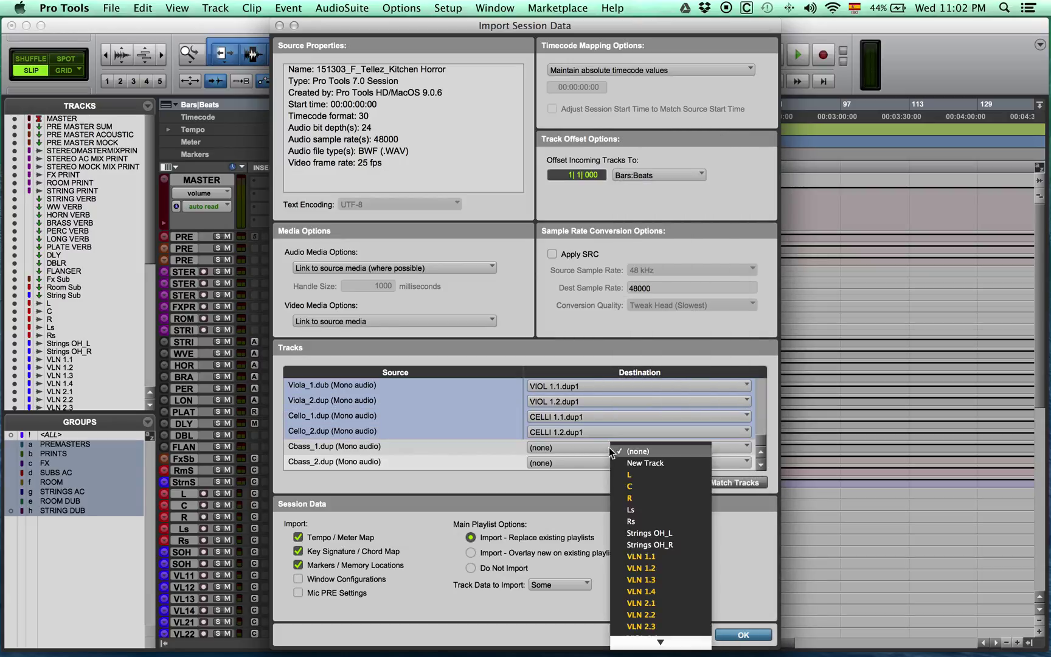
left_click(661, 617)
left_click(608, 461)
left_click(662, 629)
left_click(744, 634)
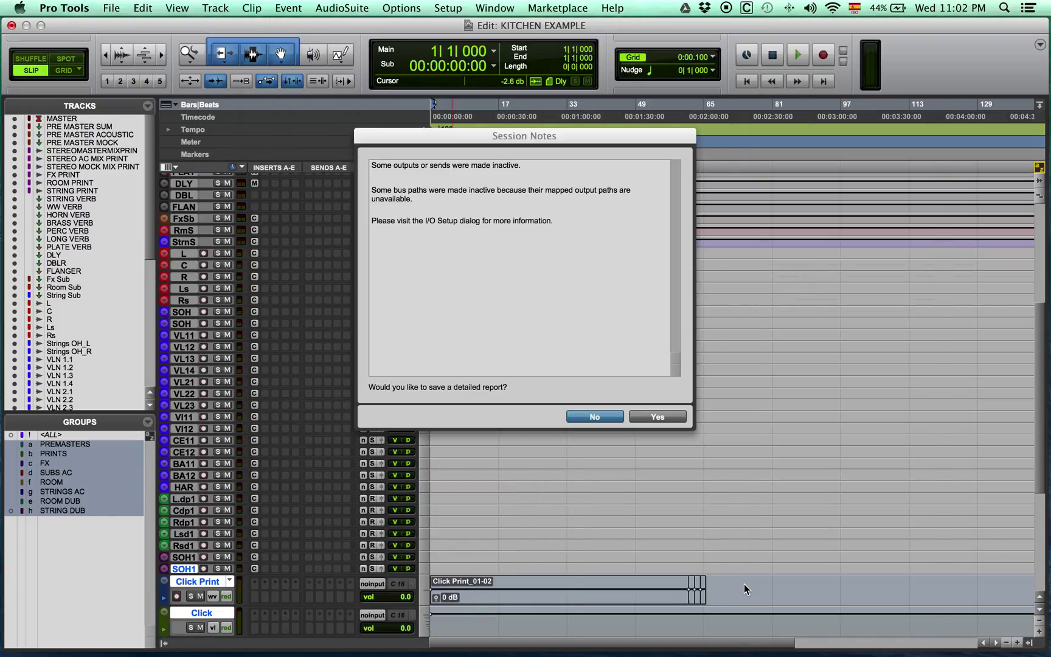
left_click(595, 417)
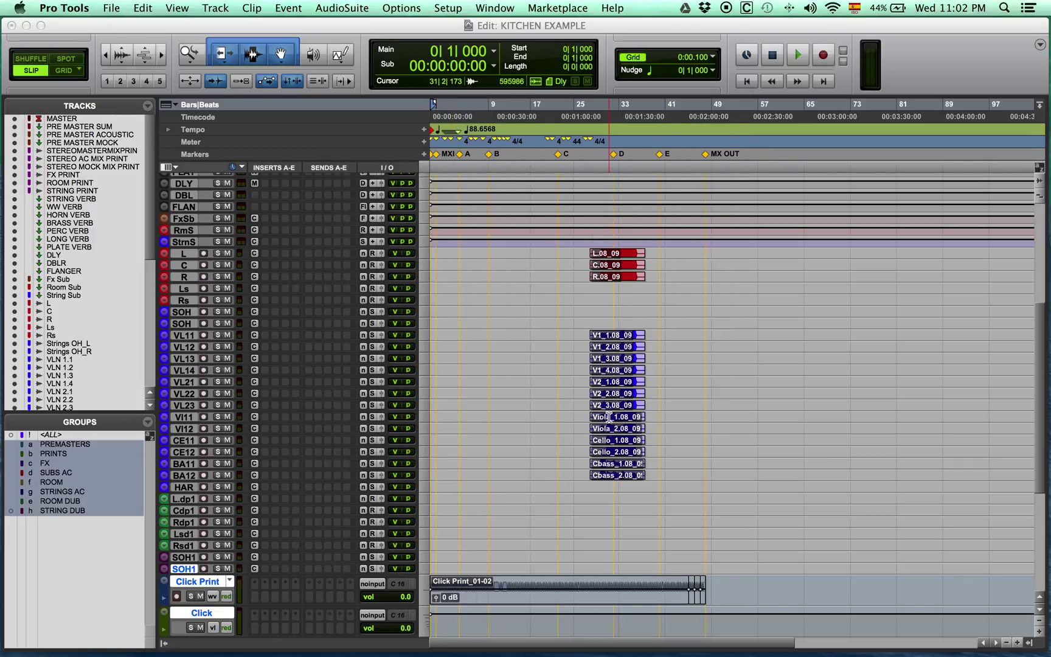
- Route the Click Print and Click tracks to Out 1-2 and move both above the MASTER track
scroll(559, 473, "down", 5)
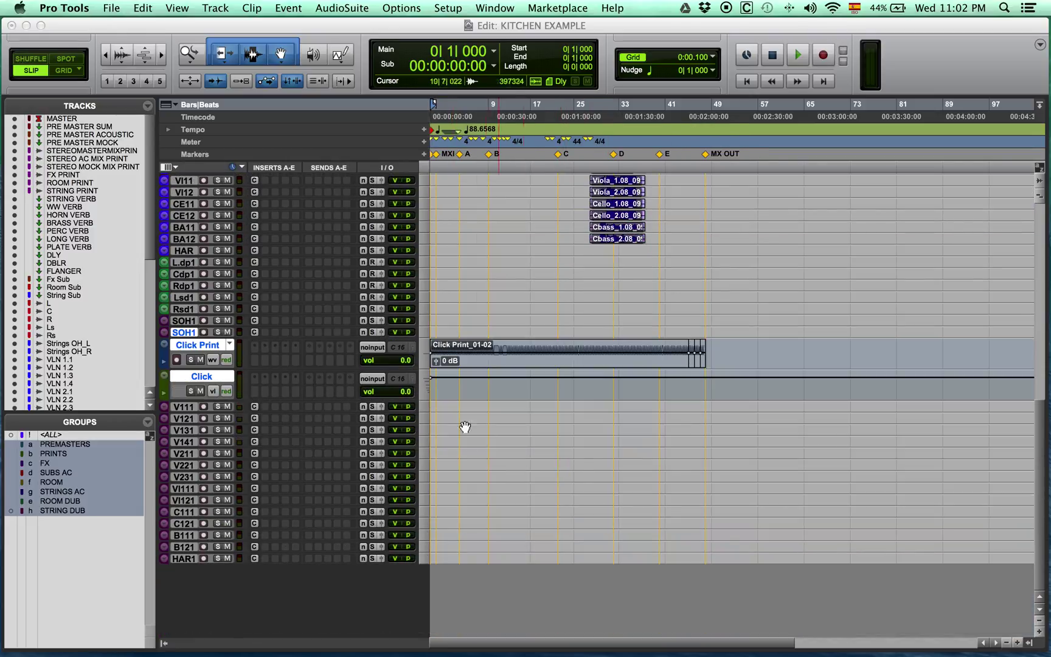
left_click(206, 345)
left_click(208, 376, "shift")
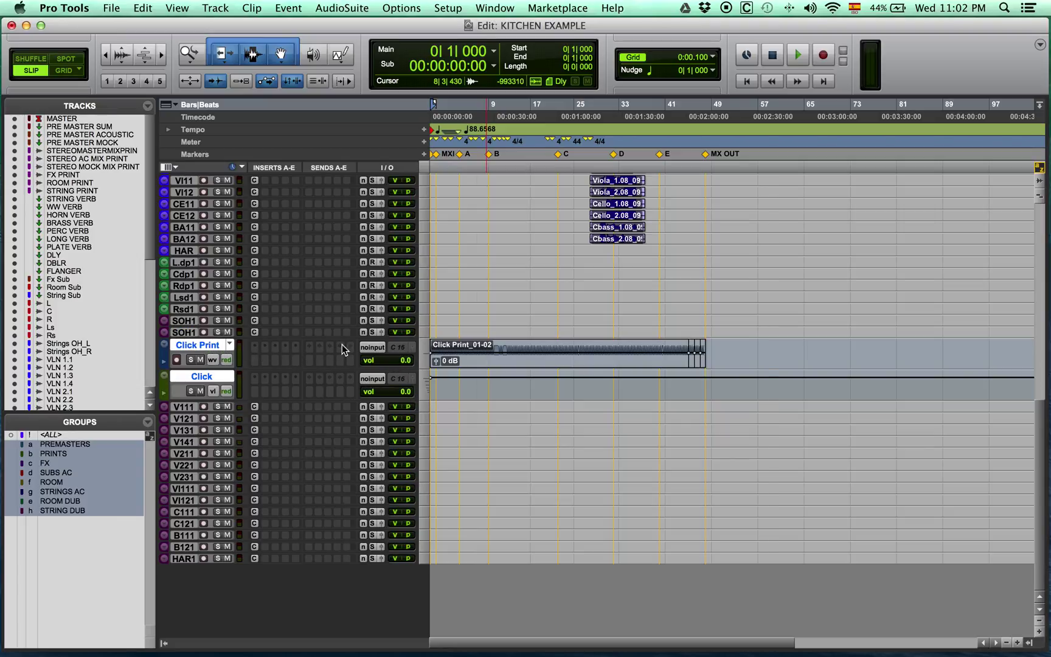
left_click(392, 348)
mouse_move(427, 350)
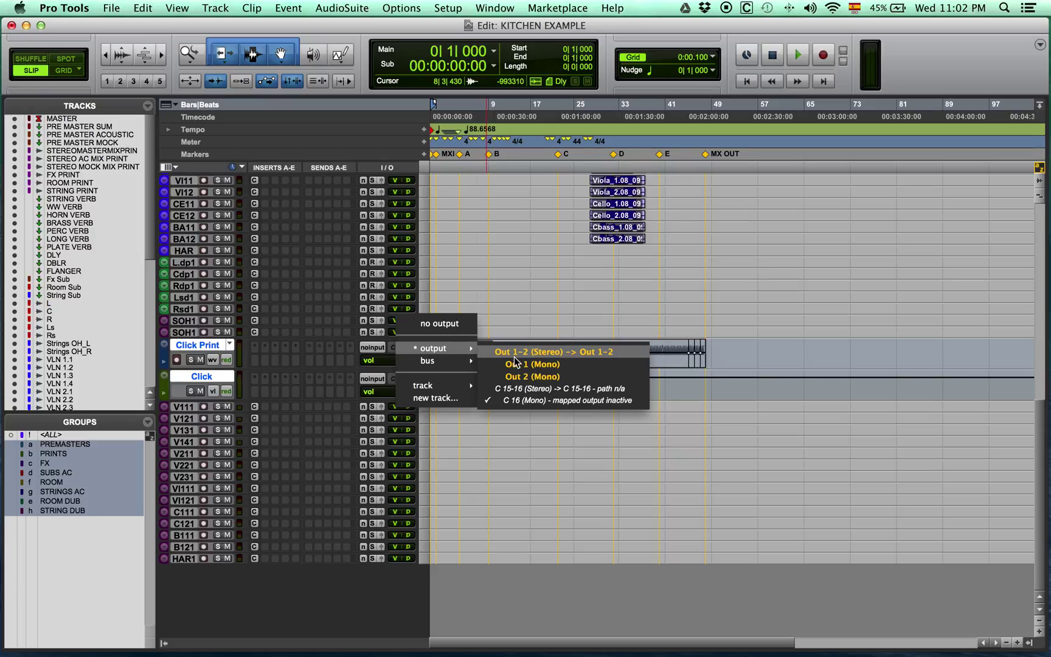
left_click(514, 348)
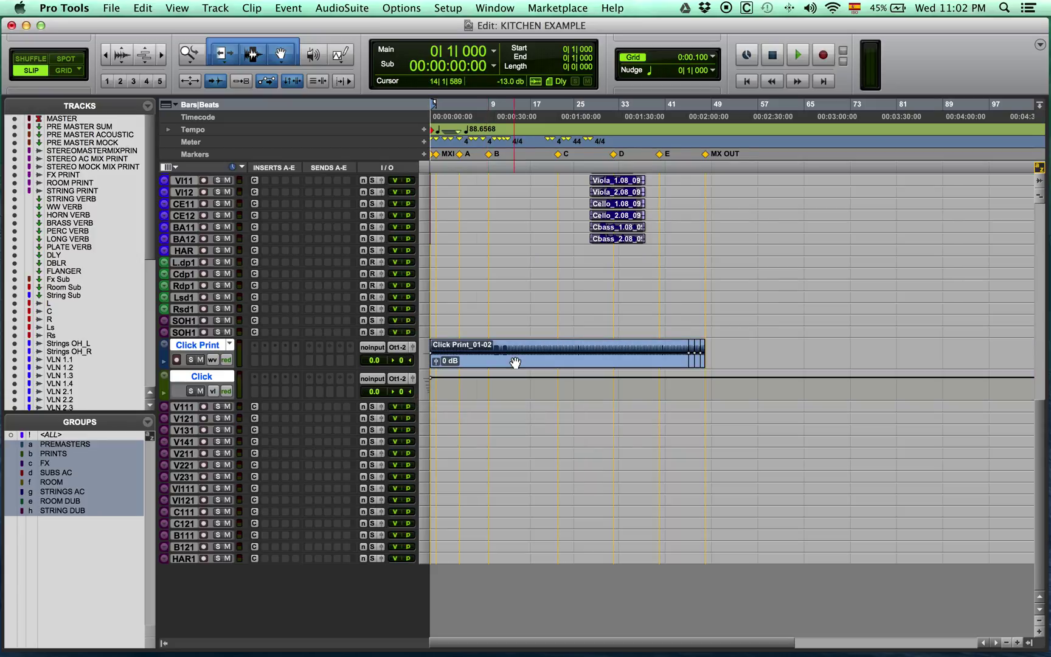
left_click_drag(207, 350, 222, 255)
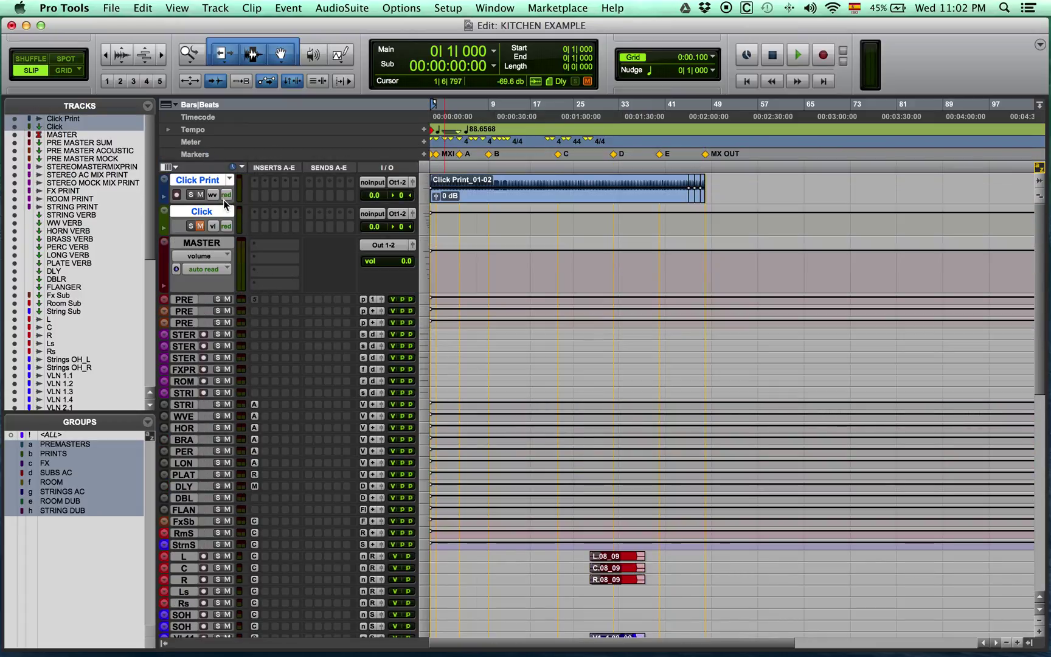
- Turn on marker colors for the Markers ruler in the preferences
scroll(288, 388, "down", 8)
left_click(64, 8)
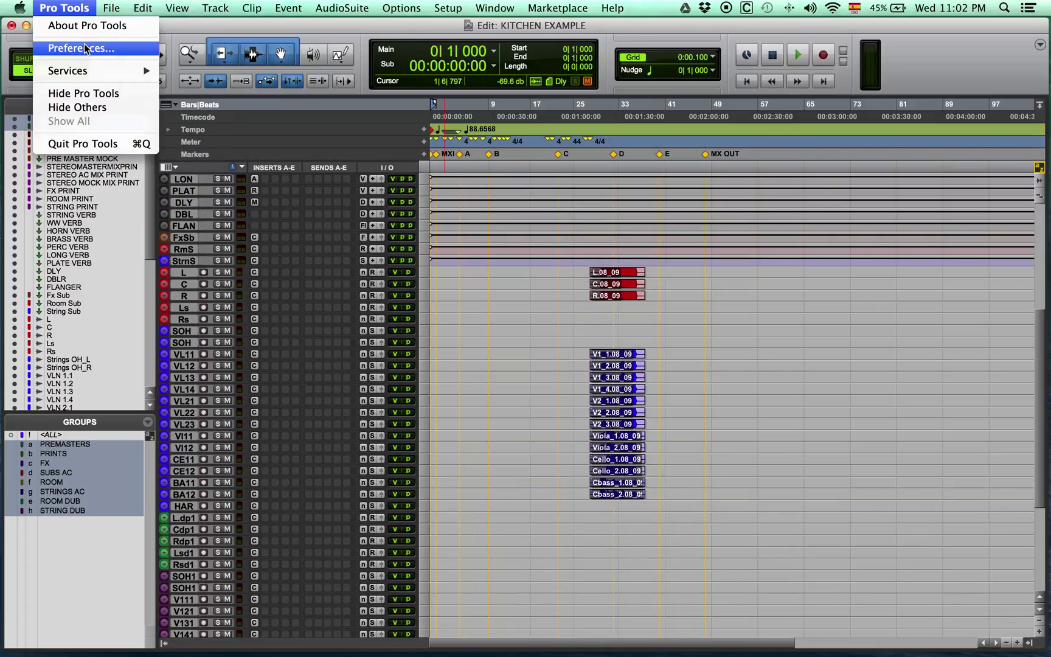
left_click(81, 48)
key("Return")
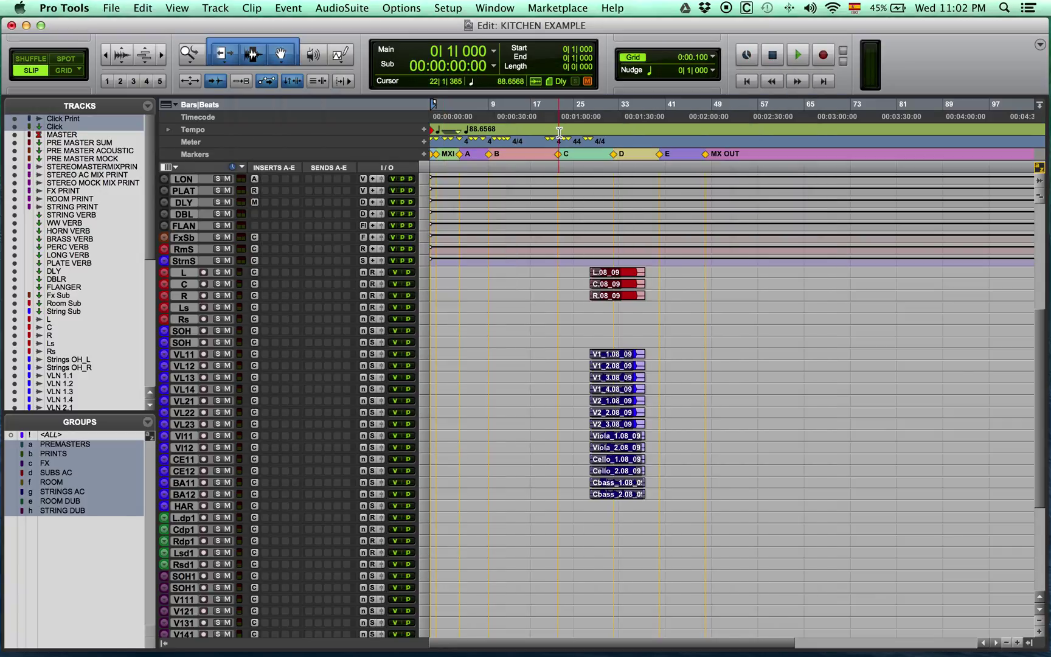
- Group the original room and string tracks, L through HAR, under the name REC 1
left_click_drag(189, 277, 189, 291)
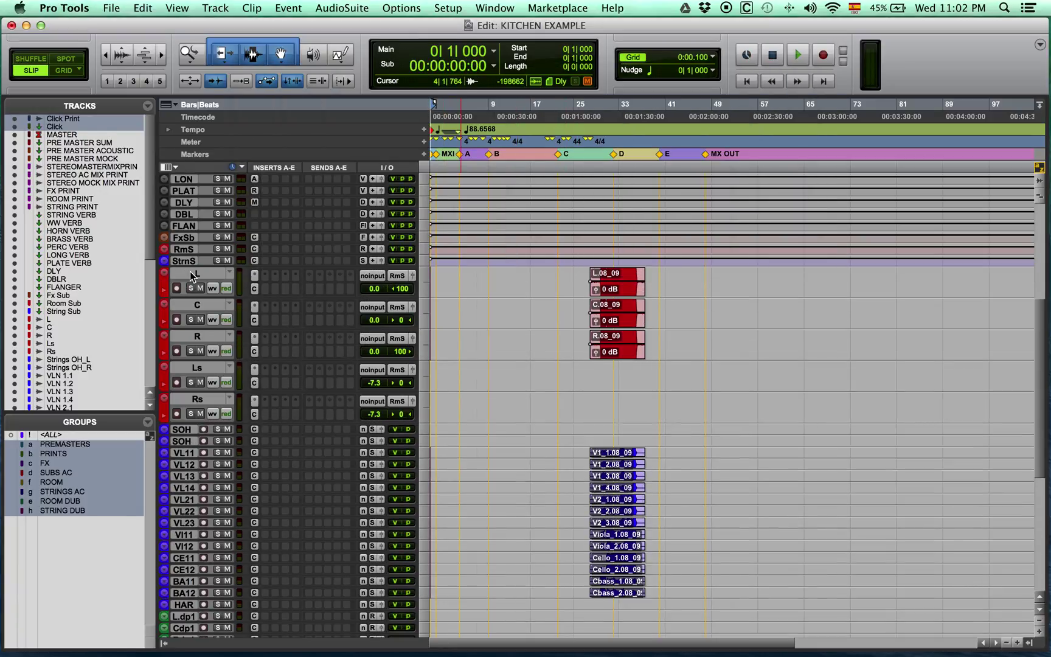
left_click(184, 605, "shift")
key("super+g")
type("REC 1")
key("Return")
- Group all duplicated room and string tracks, L.dup1 through HARP.dup1, under the name REC 2 DUB
scroll(226, 475, "down", 5)
left_click(182, 325)
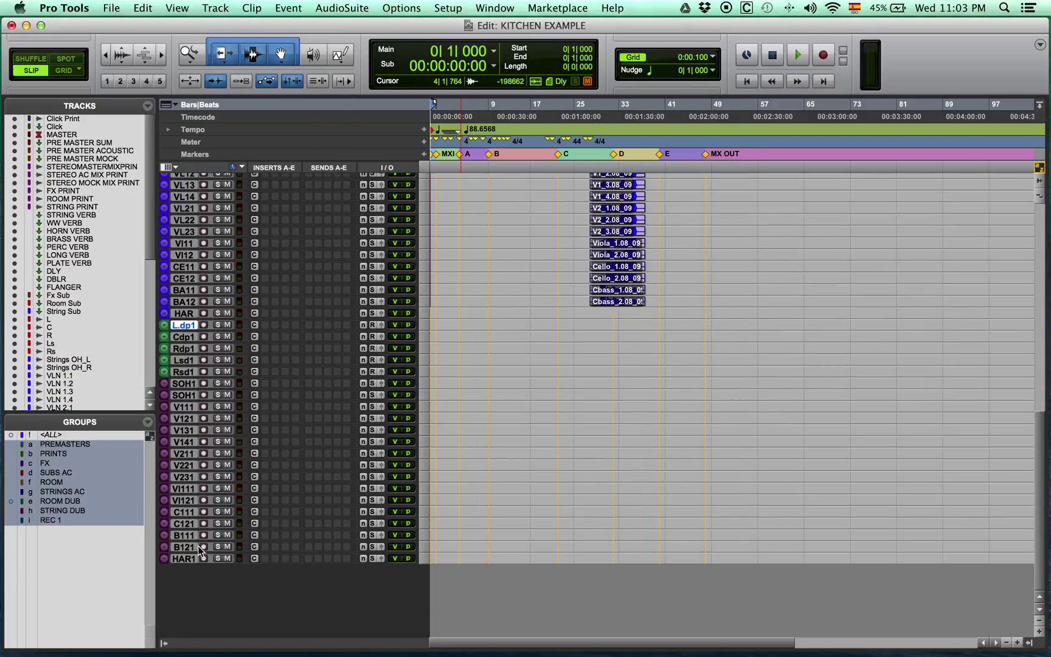
left_click(186, 557, "shift")
key("super+g")
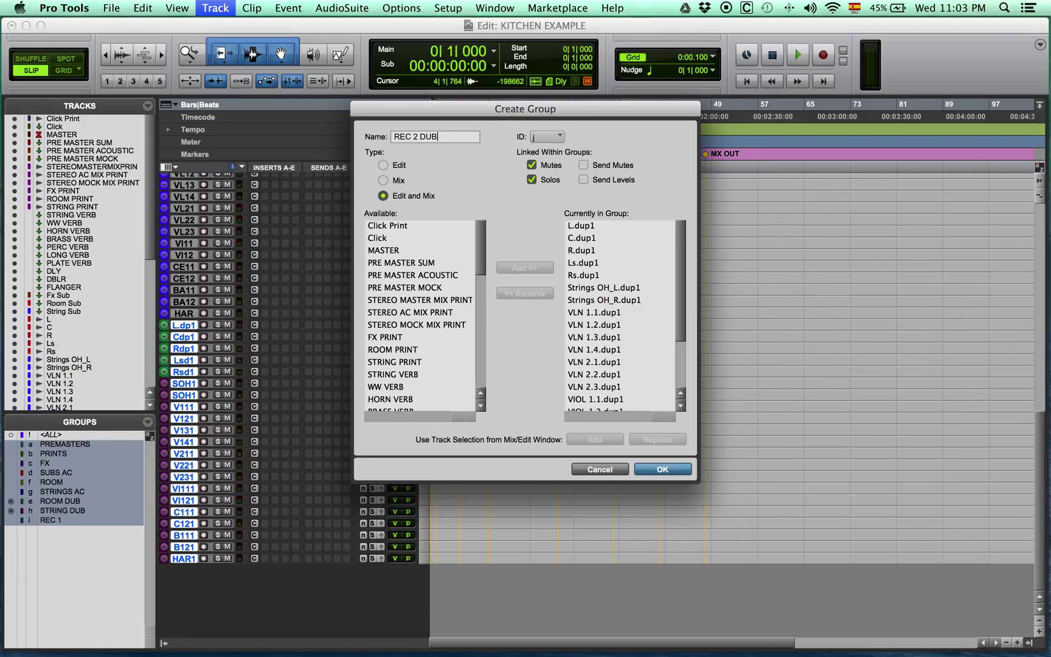
key("Return")
- Deactivate the STRING DUB, ROOM DUB, ROOM and STRINGS AC groups
left_click(72, 511)
left_click(72, 503)
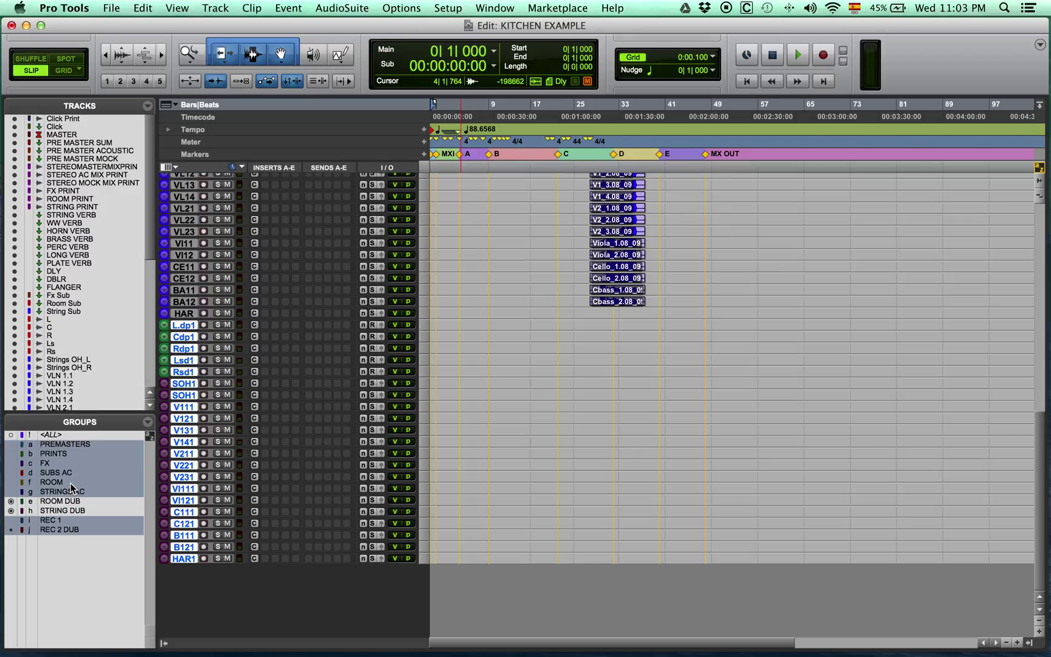
left_click(70, 483)
left_click(80, 492)
- Switch the REC 1 room and string tracks to their .01 playlists
key("ctrl+Up")
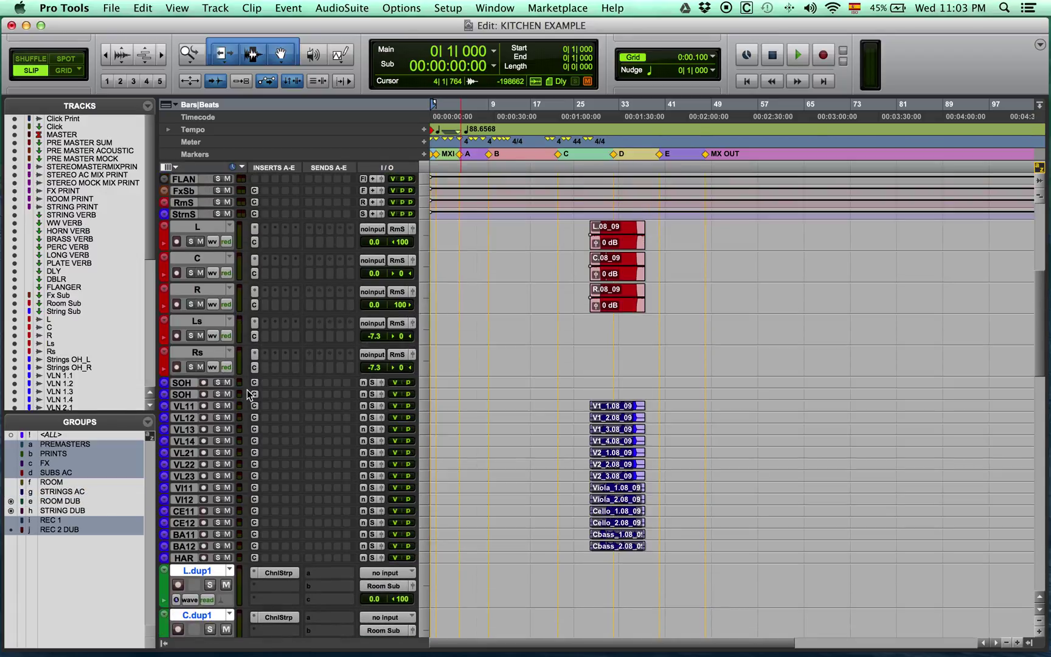
left_click(229, 258)
left_click(249, 272)
left_click(229, 226)
left_click(243, 239)
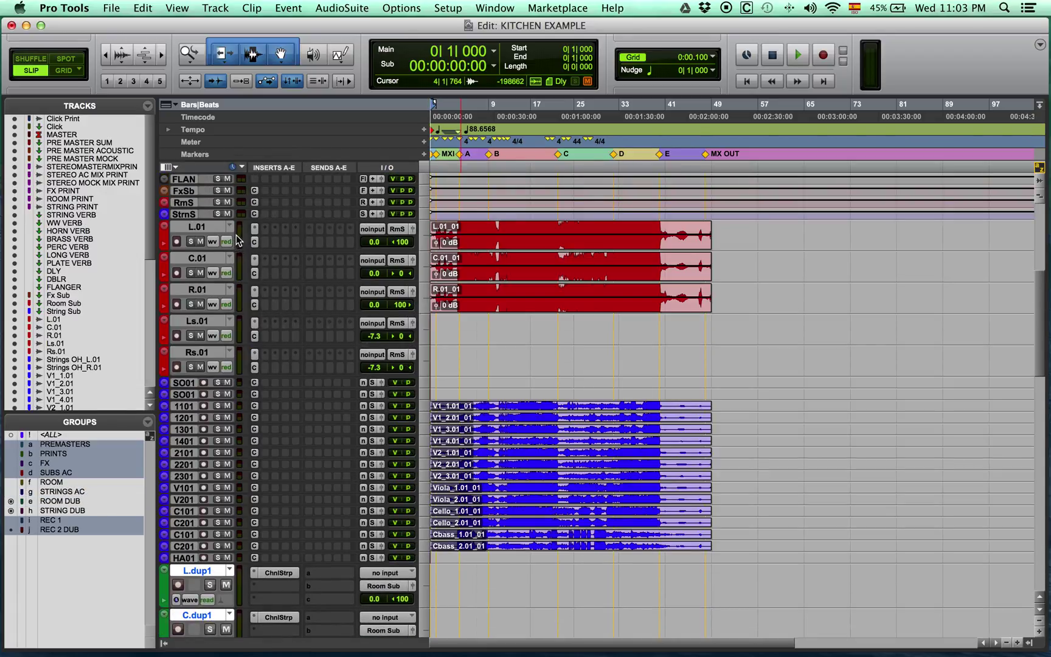
- Delete the empty Ls.01 and Rs.01 room tracks together with their alternate playlists
left_click(539, 231)
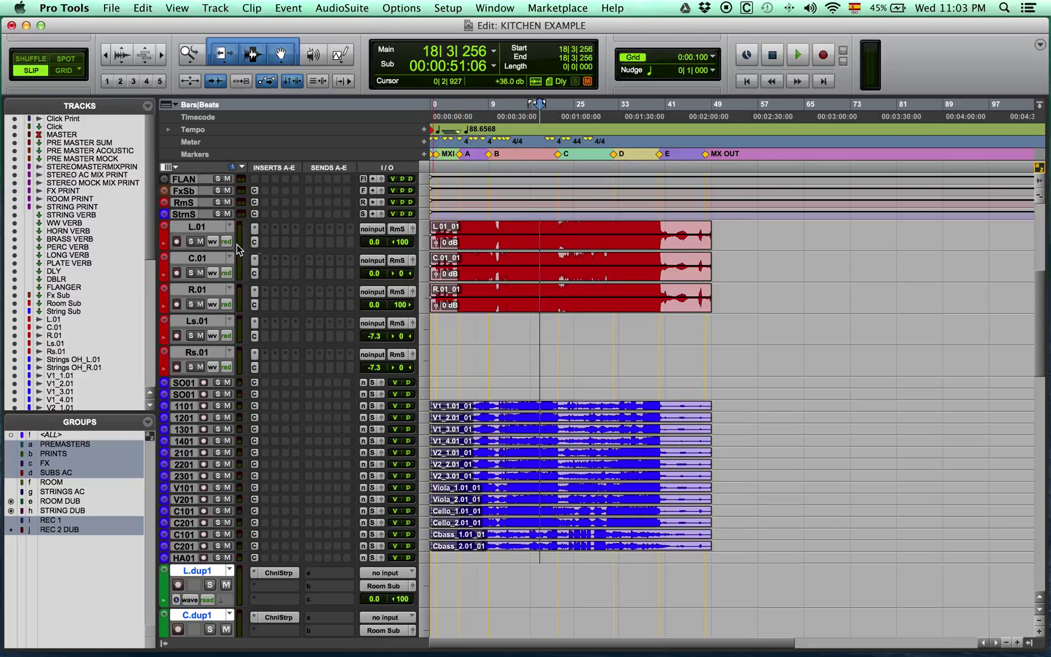
left_click(208, 321)
left_click(210, 352, "shift")
right_click(210, 353)
left_click(247, 454)
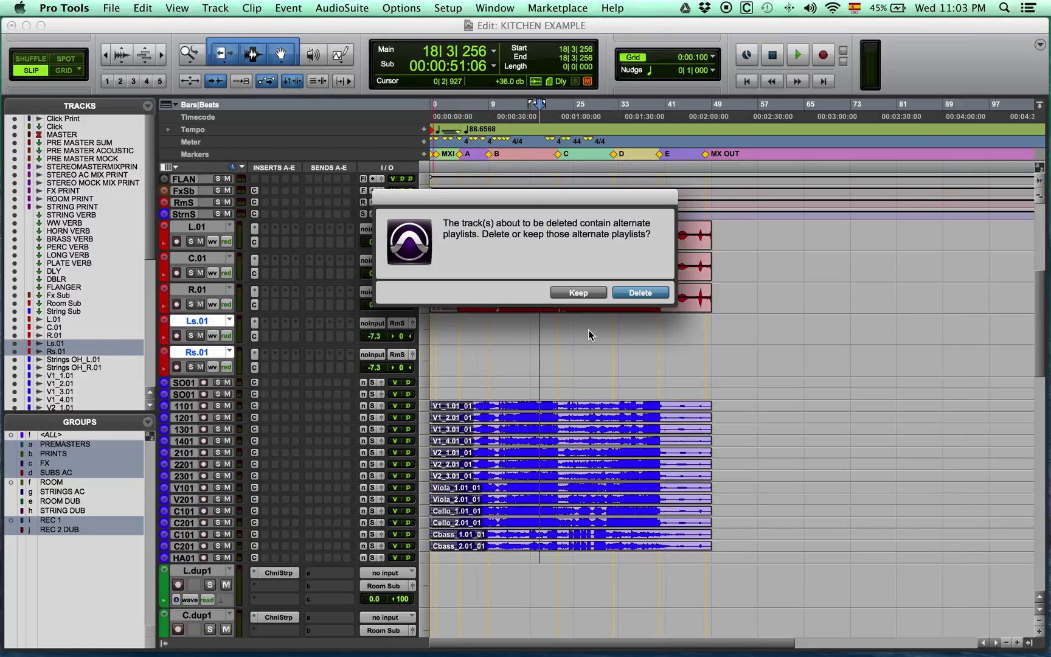
key("Return")
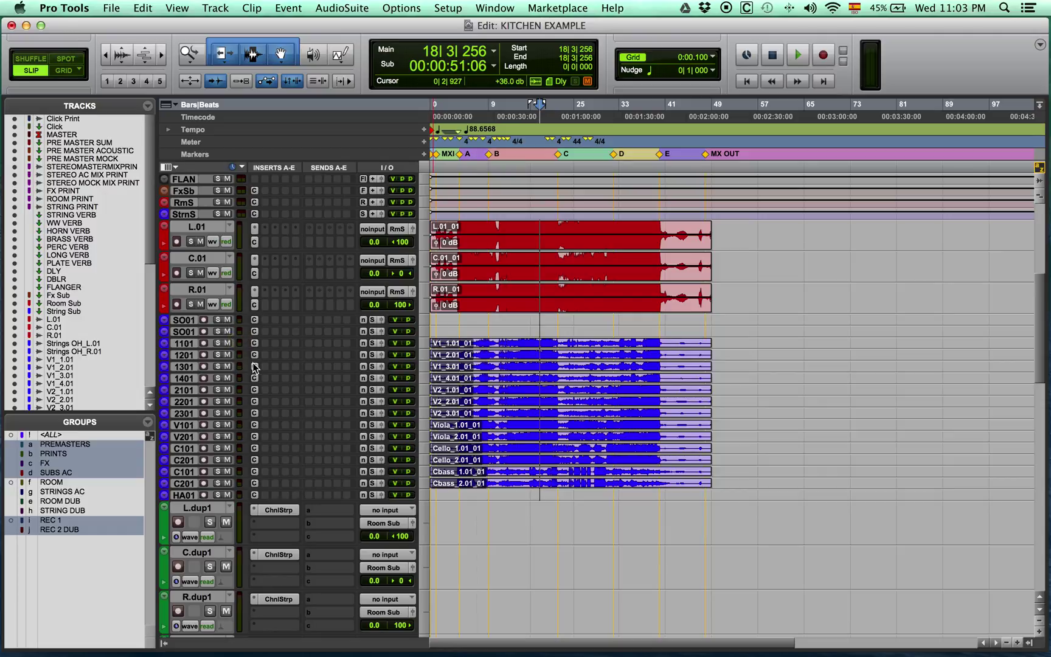
- Delete the empty Strings OH_L.01 and Strings OH_R.01 tracks together with their alternate playlists
left_click(184, 320)
left_click(184, 332, "shift")
right_click(183, 332)
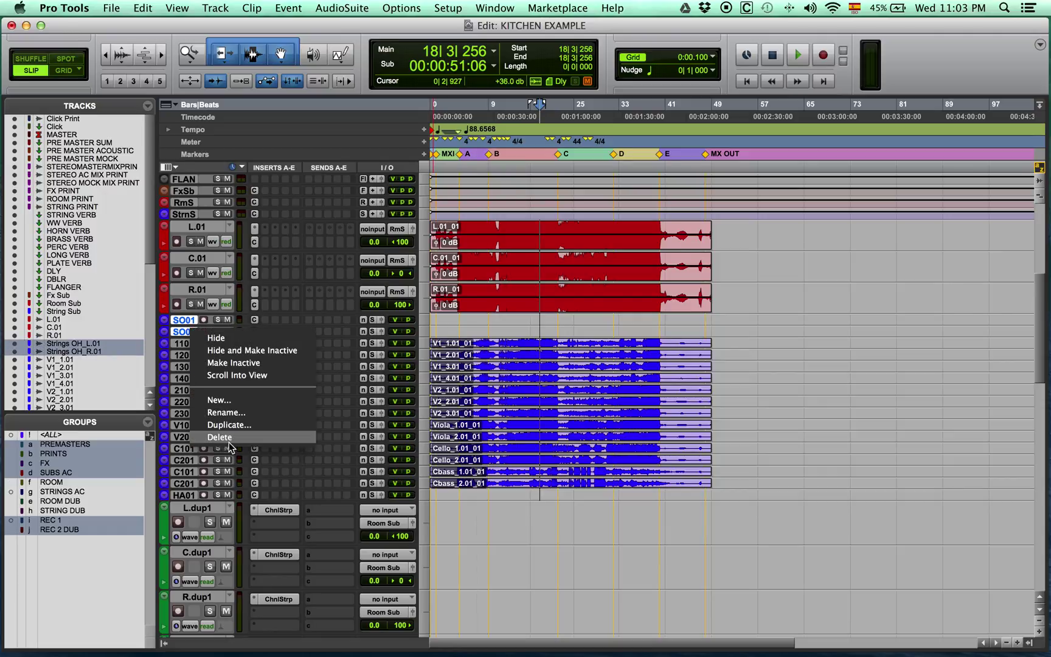
left_click(219, 443)
key("Return")
scroll(227, 396, "down", 10)
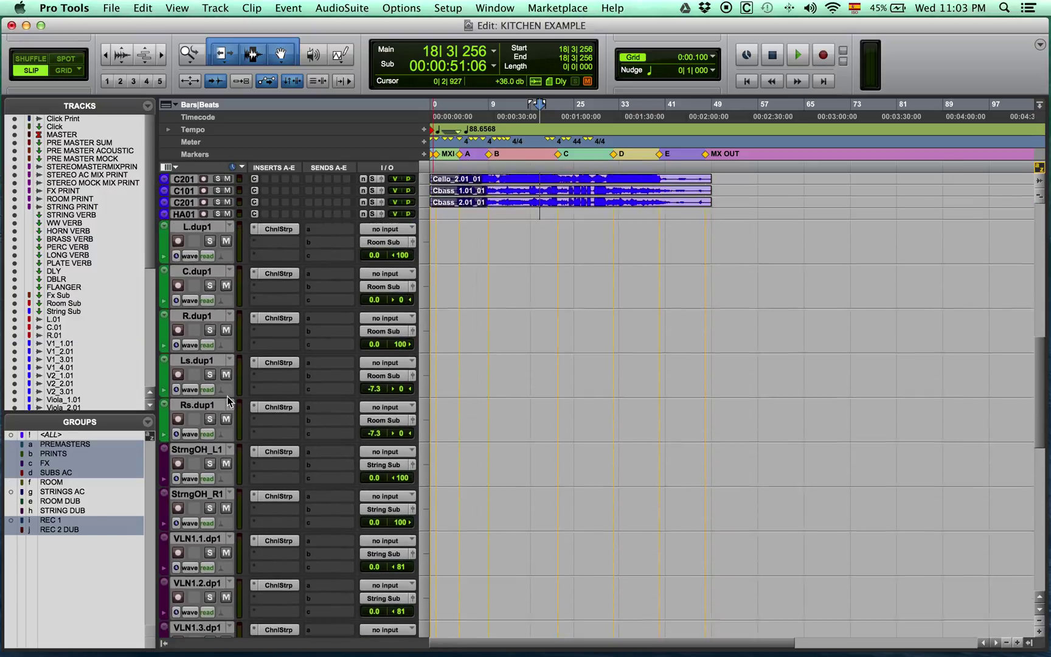
left_click(235, 362)
scroll(239, 385, "up", 10)
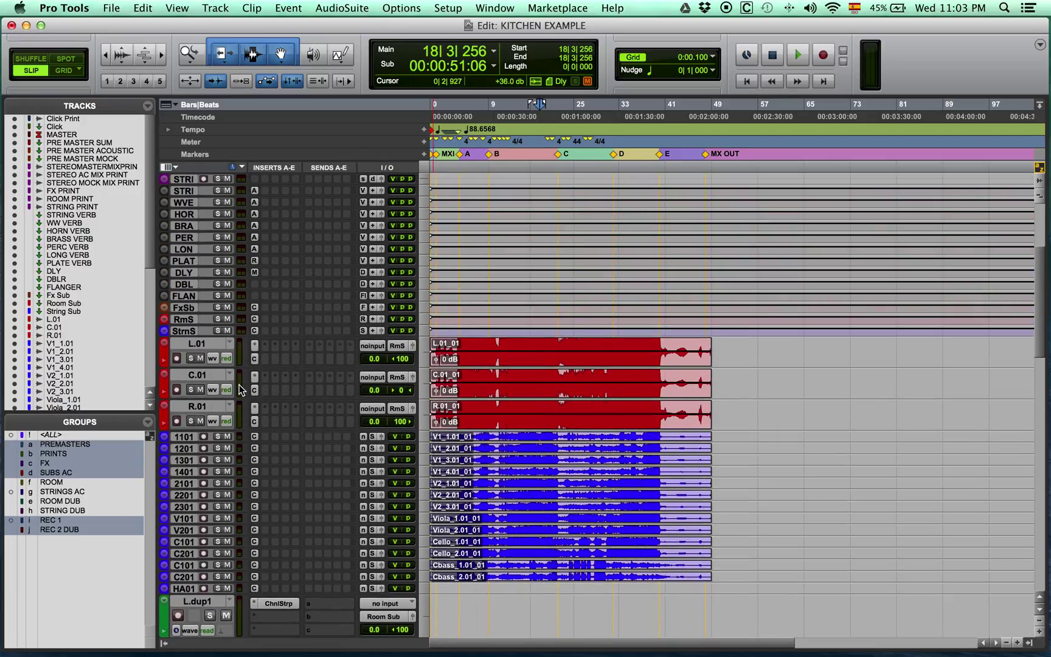
- Reduce the audio waveform display height and play the imported recording from about 15|4|164
key("t")
left_click(122, 59)
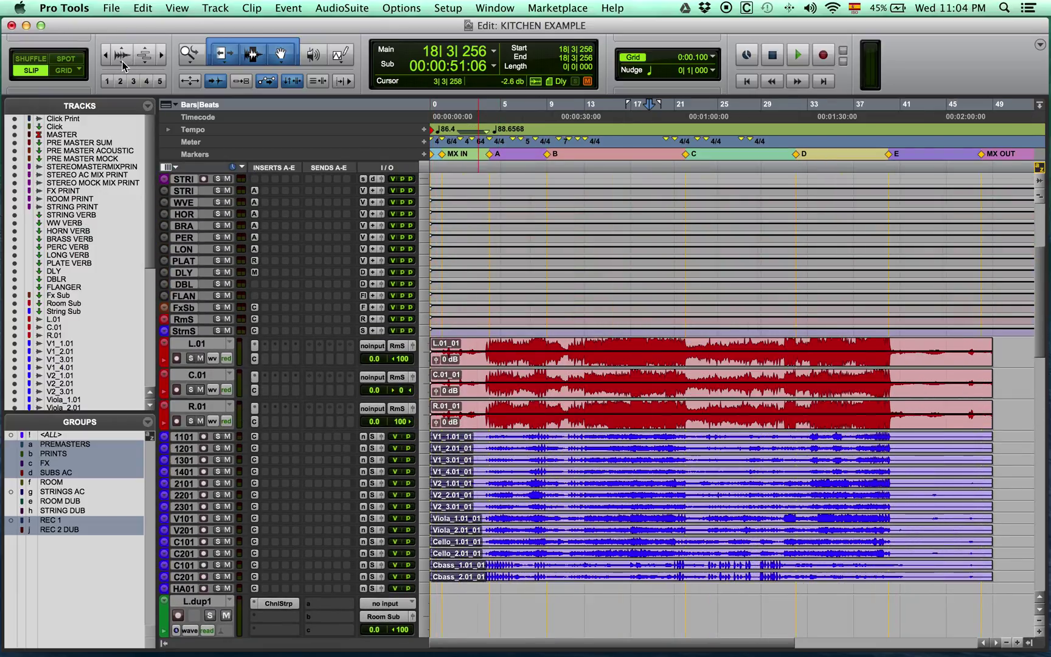
left_click(121, 60)
left_click(616, 348)
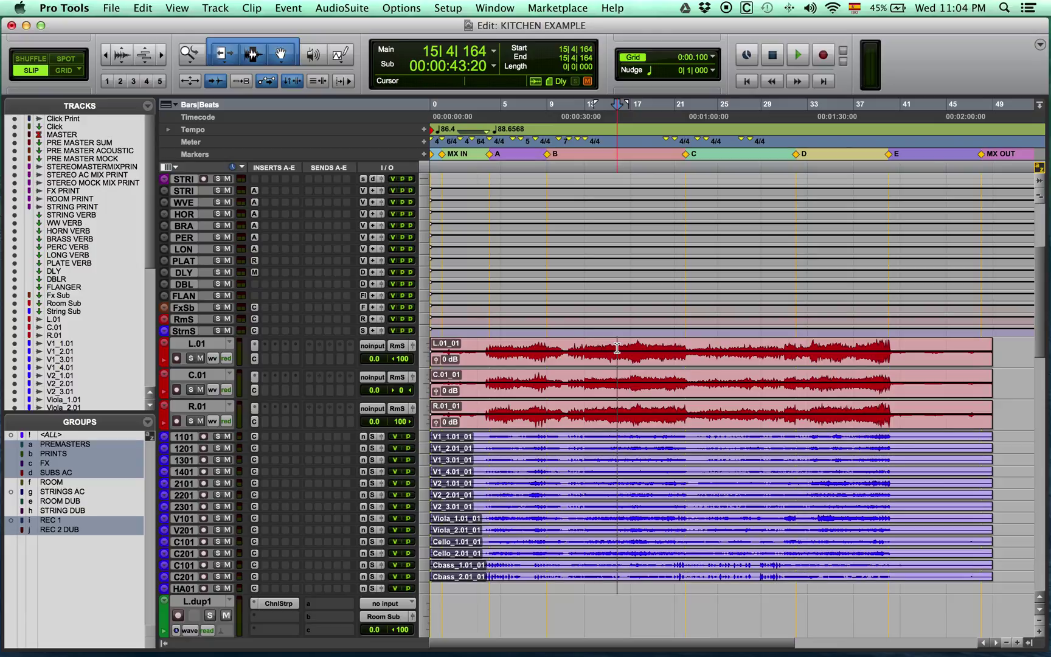
key("space")
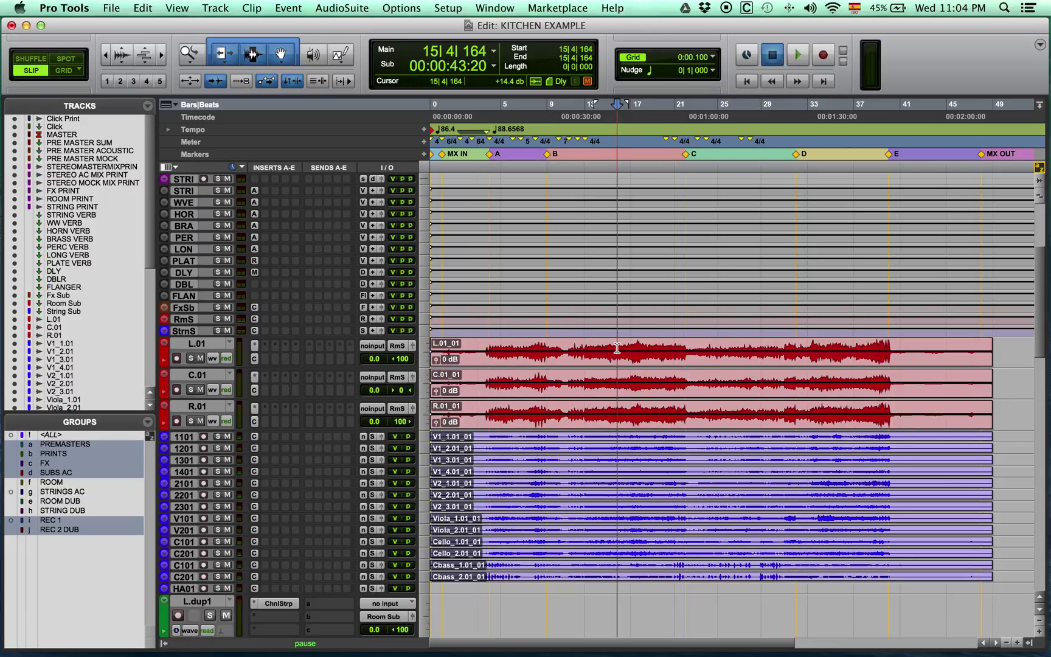
scroll(561, 353, "up", 4)
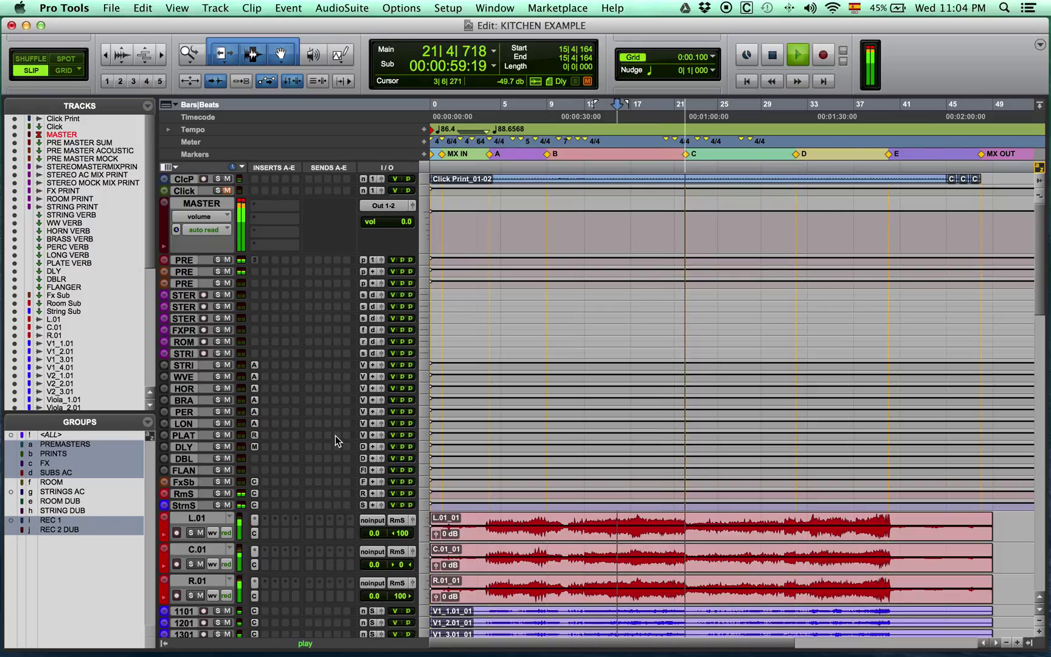
key("space")
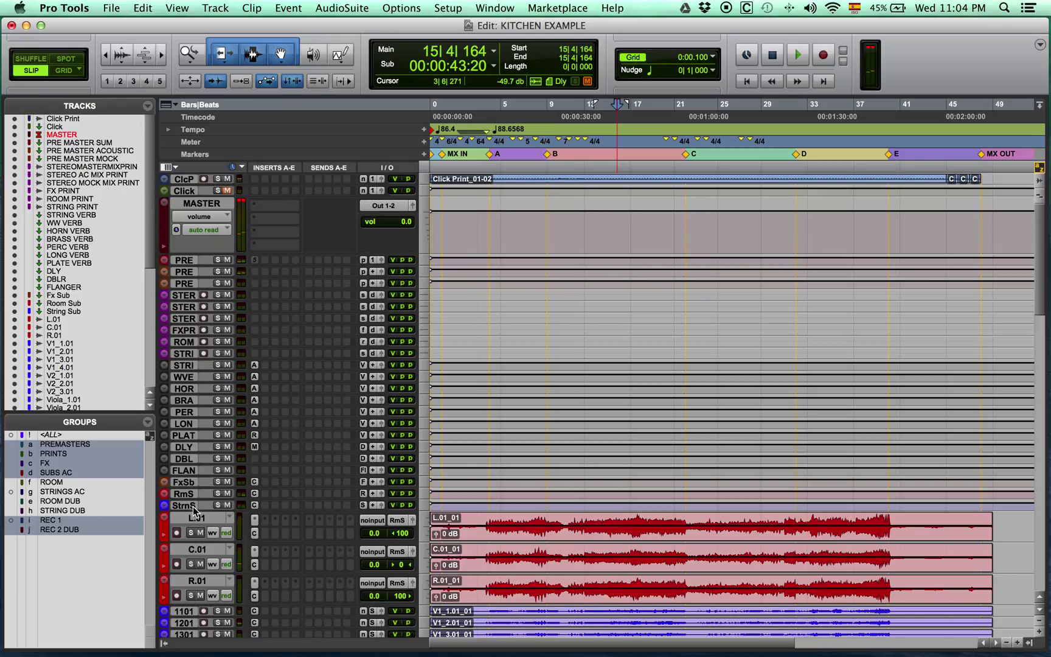
- Shrink the REC 1 room and string tracks to a minimal height and enlarge the Fx, Room and String Sub tracks
scroll(195, 539, "down", 6)
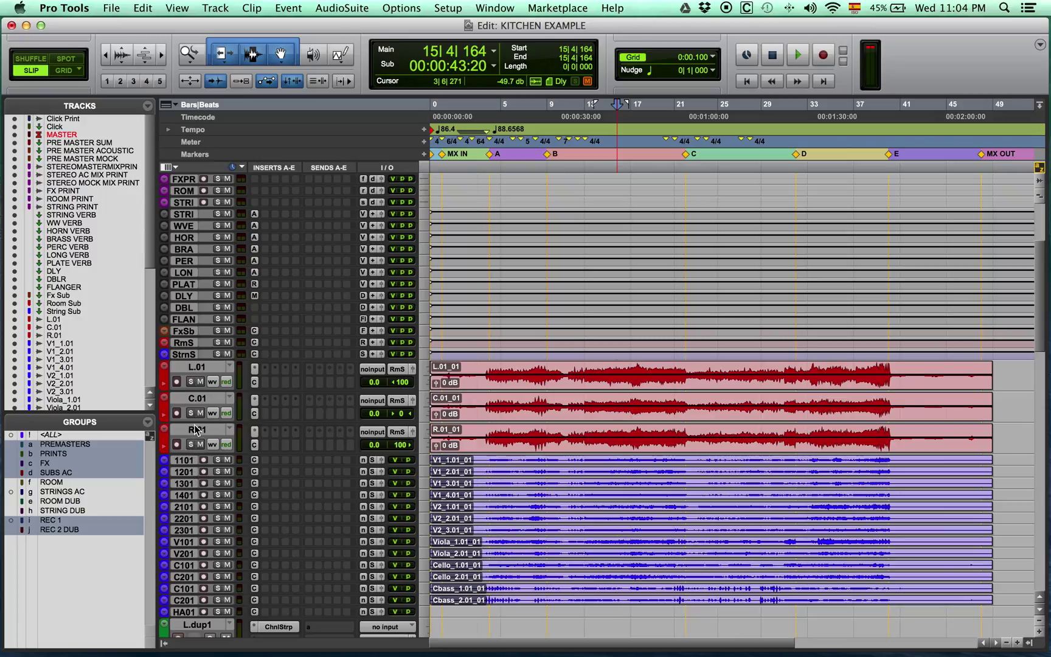
mouse_move(197, 422)
left_mouse_down()
mouse_move(199, 382)
mouse_move(183, 416)
left_mouse_up()
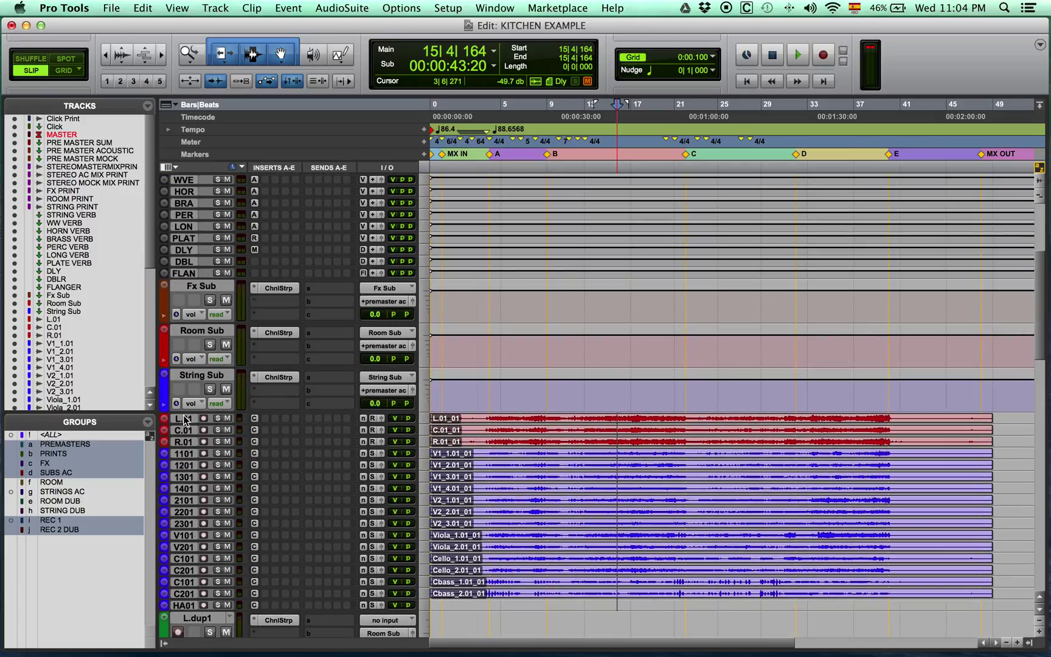
- With all groups suspended, set the String Sub volume to -4.6 dB and send it to the Verb Strings (Stereo) bus
key("shift+super+g")
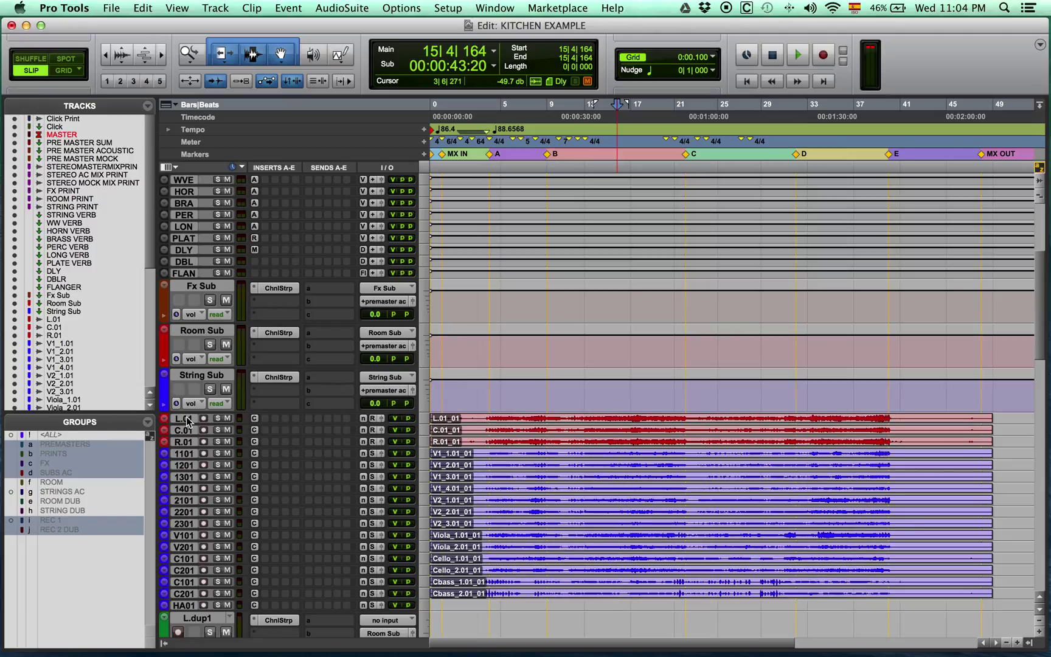
left_click_drag(377, 403, 374, 407)
left_click(331, 378)
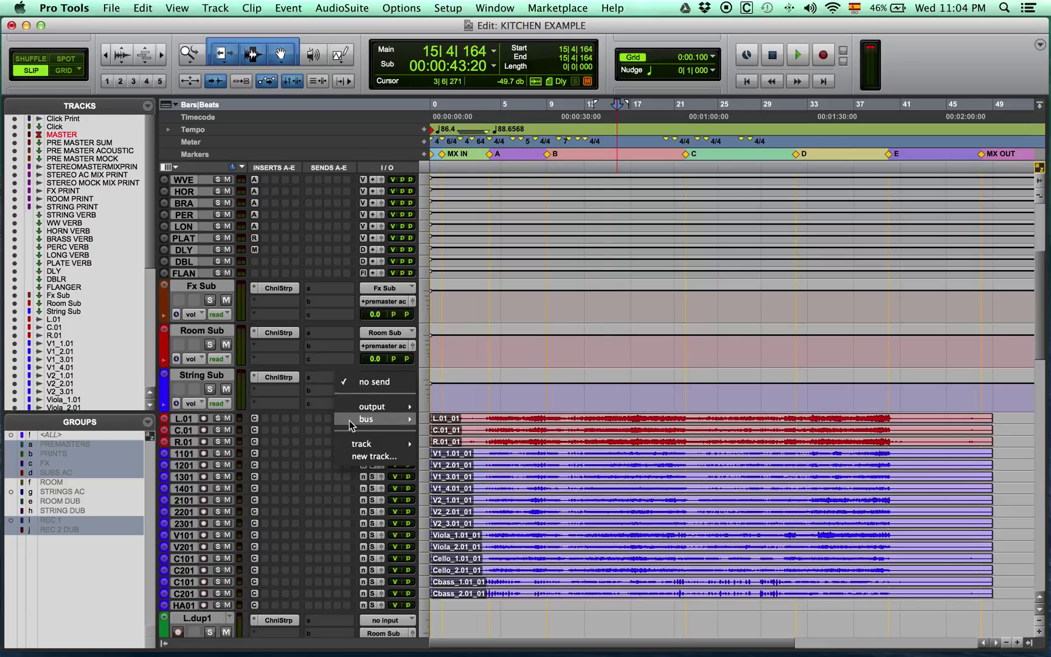
mouse_move(353, 420)
scroll(471, 414, "down", 10)
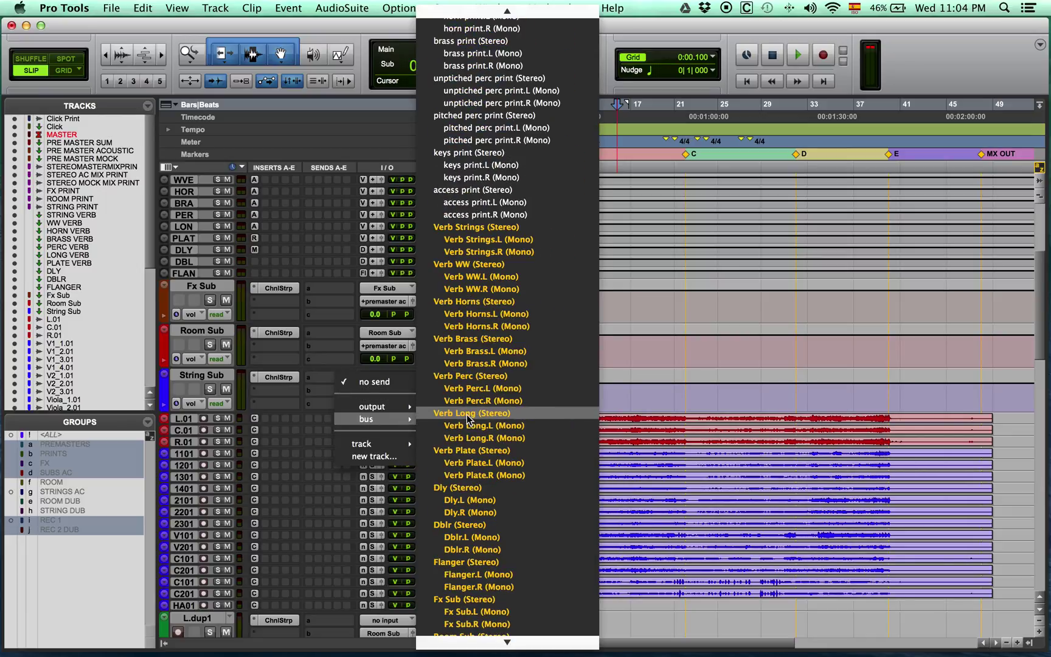
left_click(471, 230)
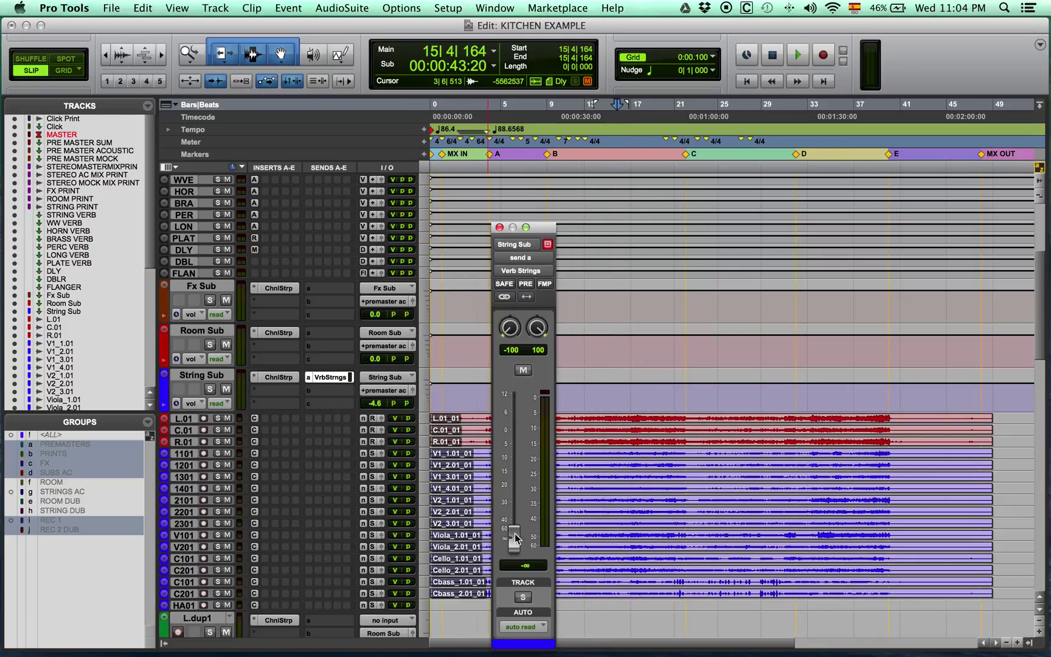
- Add a send from Room Sub to the Verb Long (Stereo) bus at about -17.7 dB
left_click(336, 345)
mouse_move(372, 388)
scroll(491, 422, "down", 10)
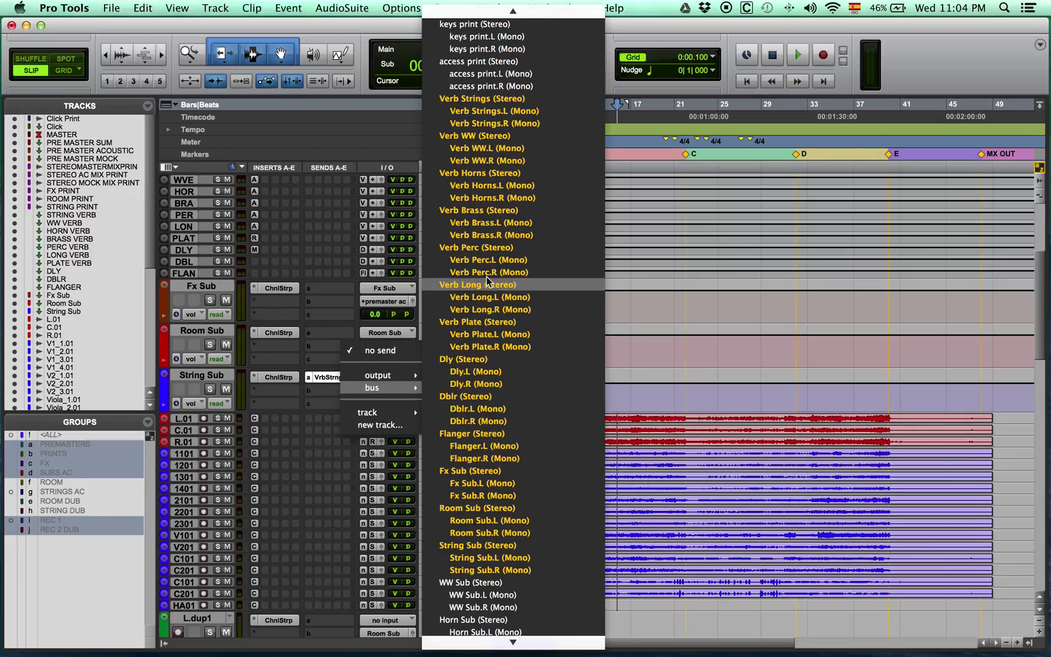
left_click(486, 284)
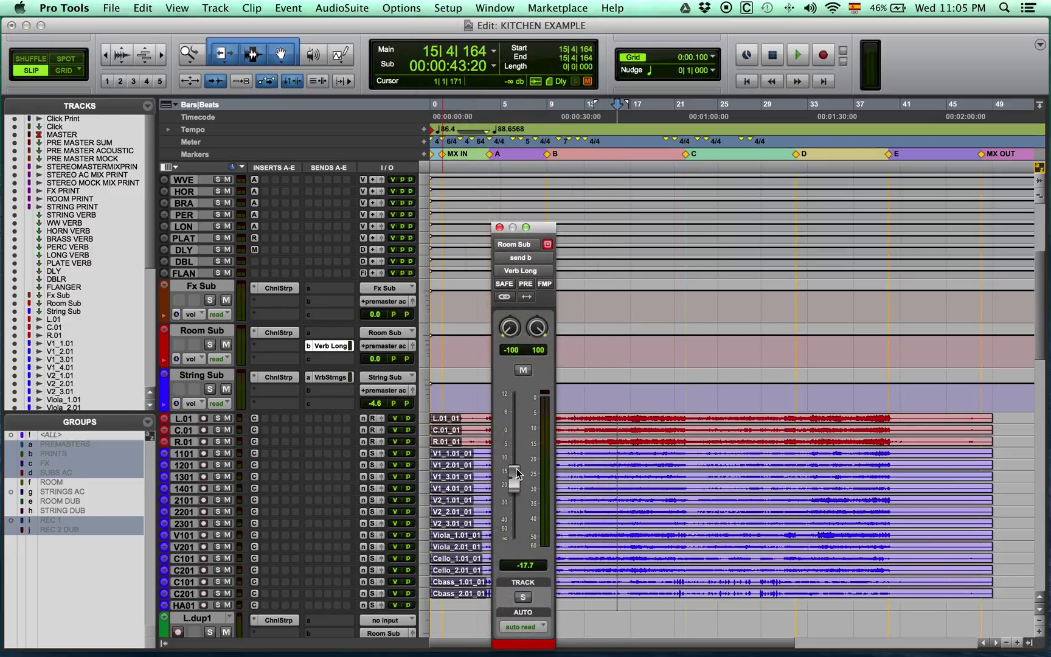
key("super+w")
- Play back the mix with the reverb sends, reactivate the suspended groups and enlarge the FX tracks, STRING VERB through FLANGER
key("space")
scroll(468, 345, "up", 5)
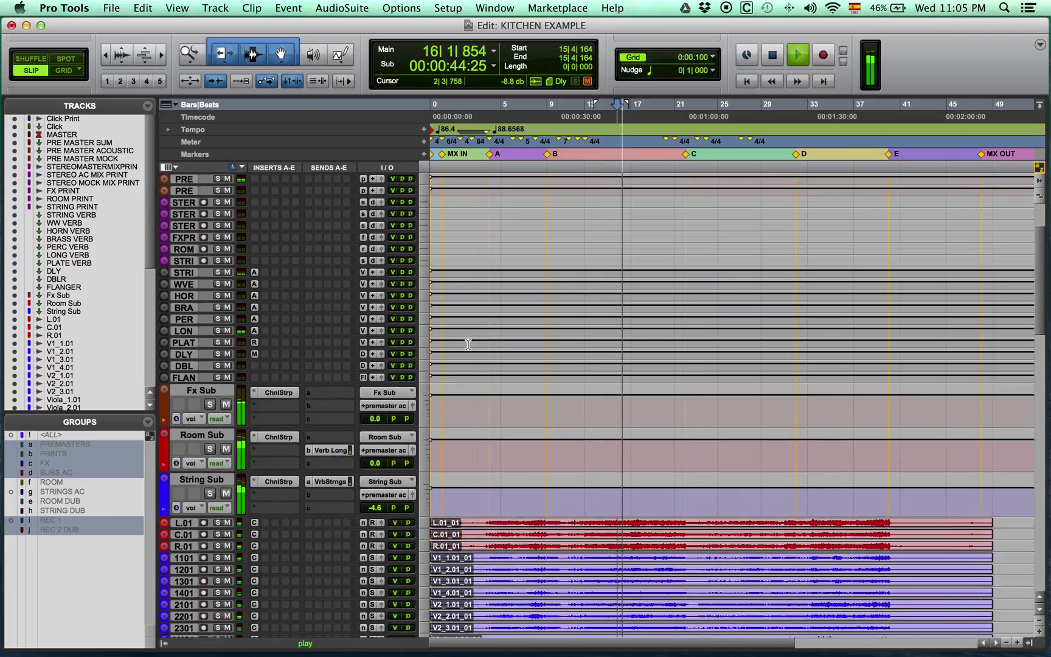
scroll(468, 344, "up", 3)
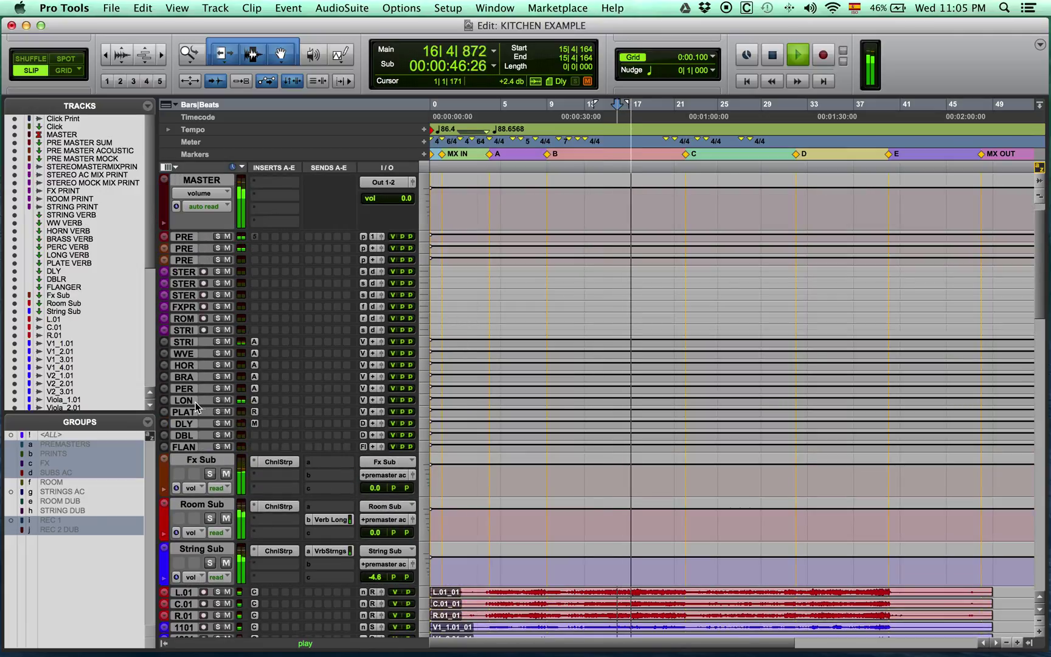
key("super+shift+g")
left_click_drag(193, 406, 193, 424)
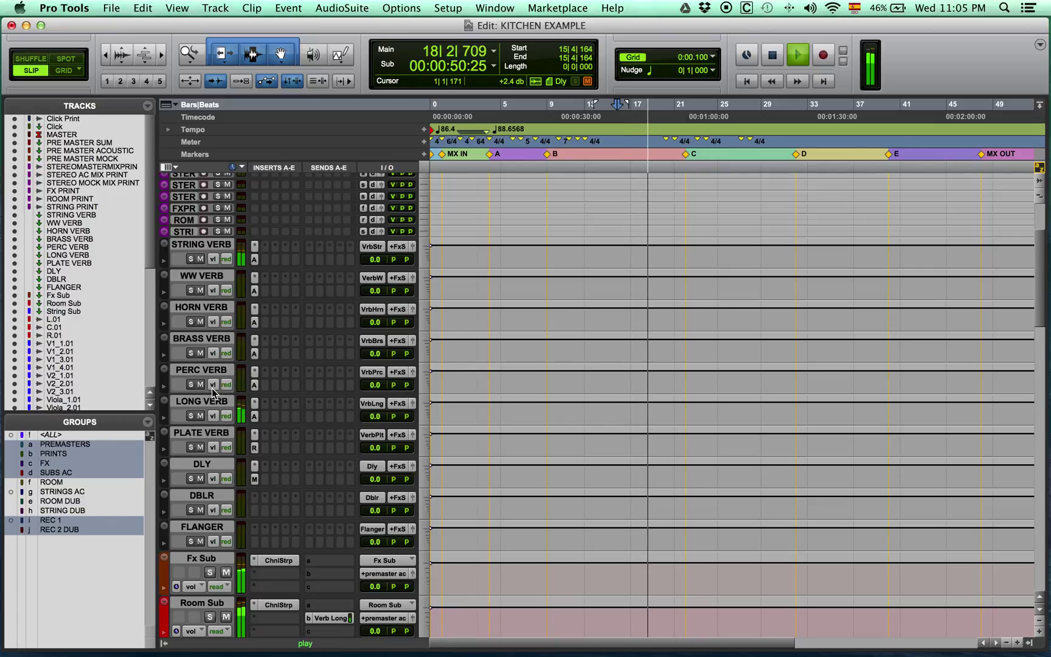
key("space")
- Enlarge the six print tracks and record-arm all of them except STEREO MOCK MIX PRINT
scroll(214, 388, "up", 3)
left_click(185, 353)
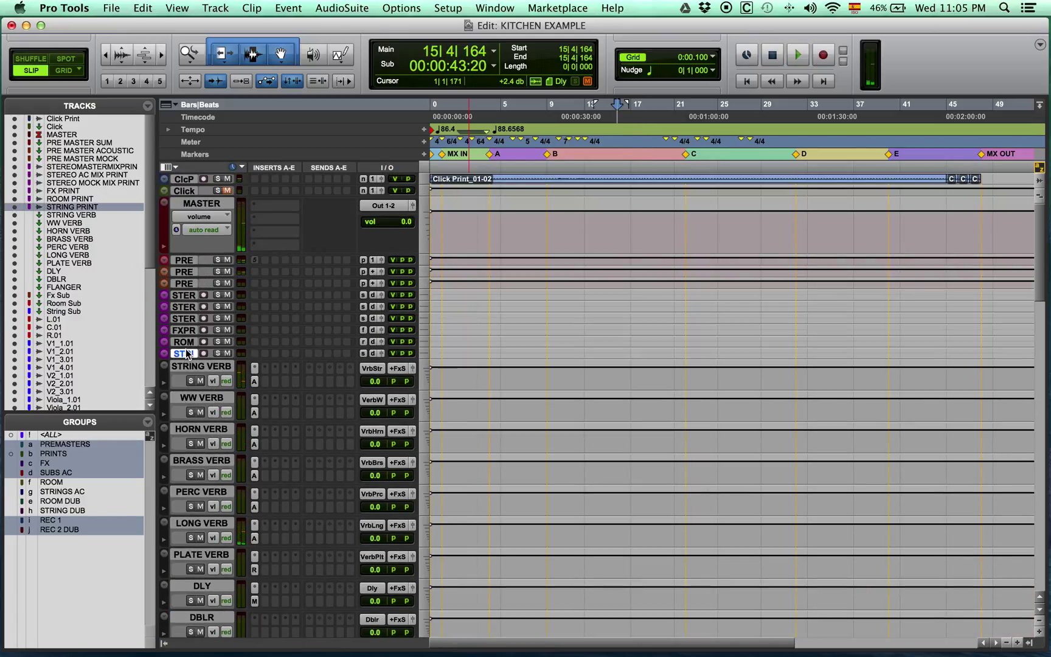
left_click(185, 296, "shift")
left_click_drag(188, 298, 188, 321)
key("shift+r")
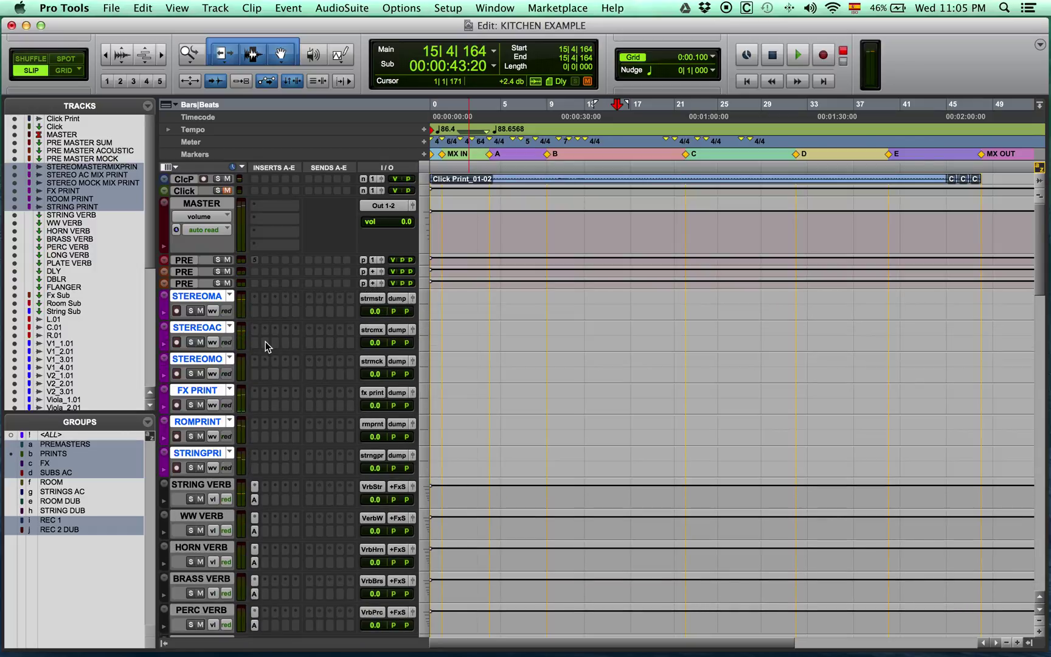
left_click(176, 373)
- Record a trial pass onto the armed print tracks from 15|4|164, discard the take and return to the session start
key("super+space")
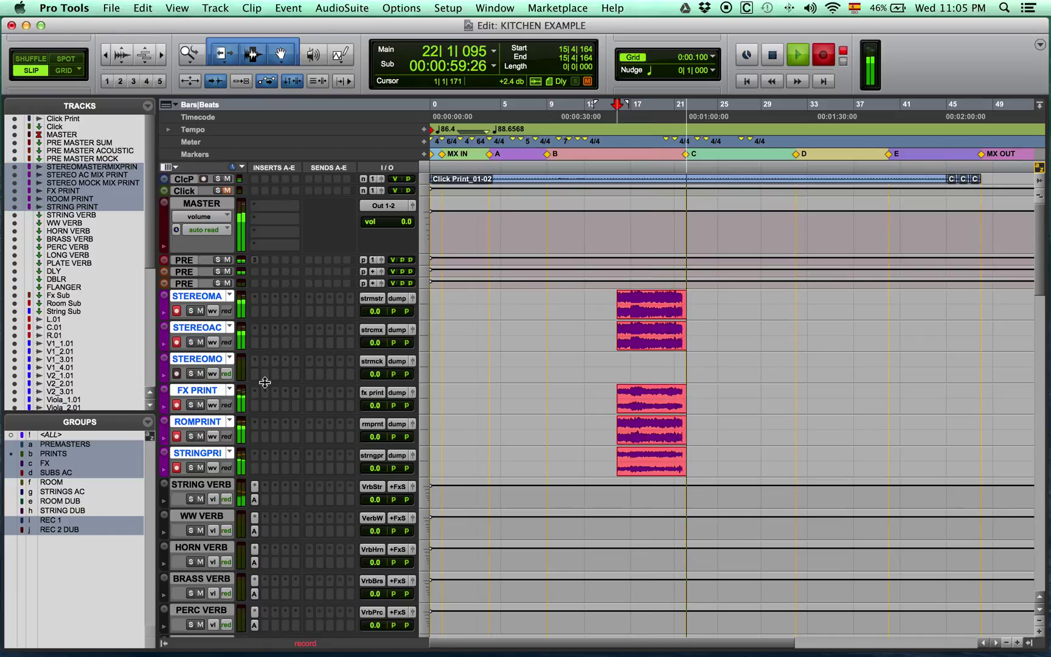
key("space")
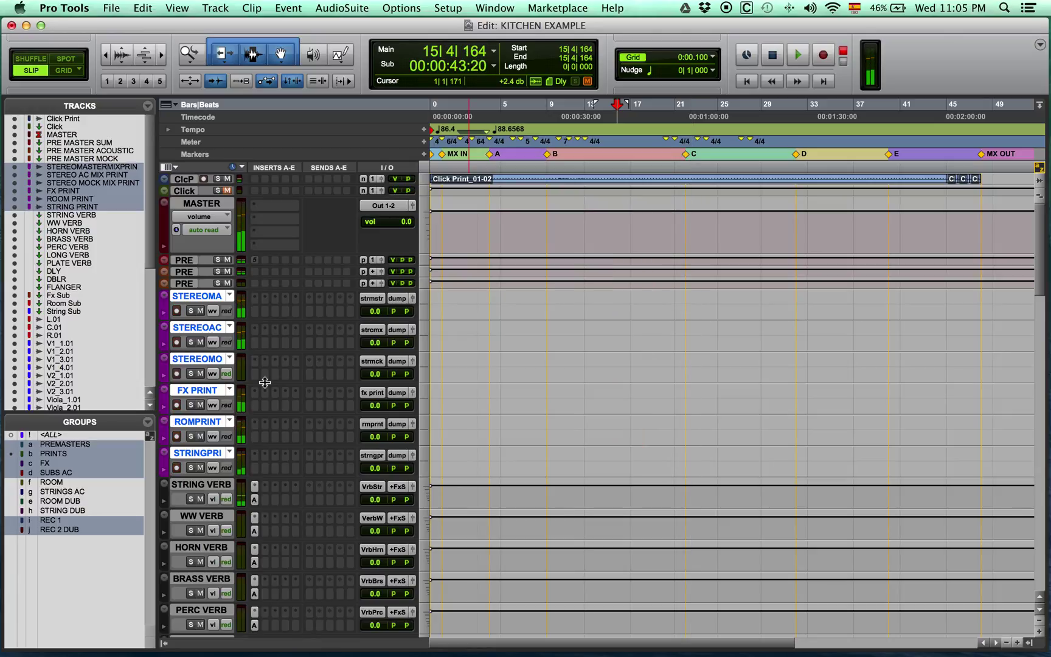
scroll(494, 364, "down", 10)
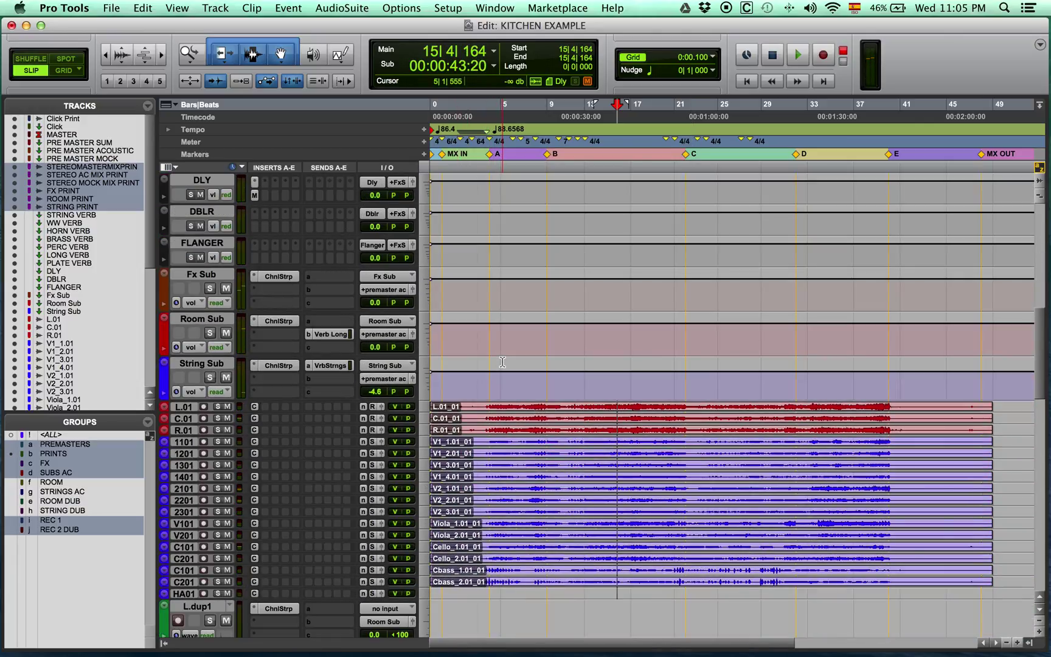
key("Return")
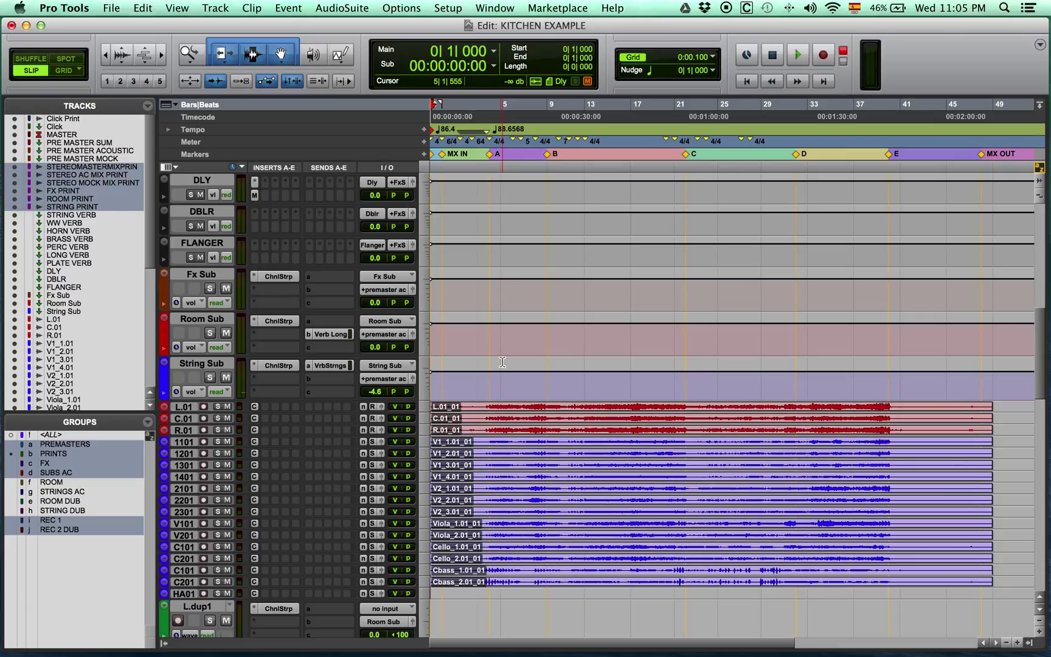
- Select every track in the session and reduce them all to a minimal height
scroll(277, 463, "down", 15)
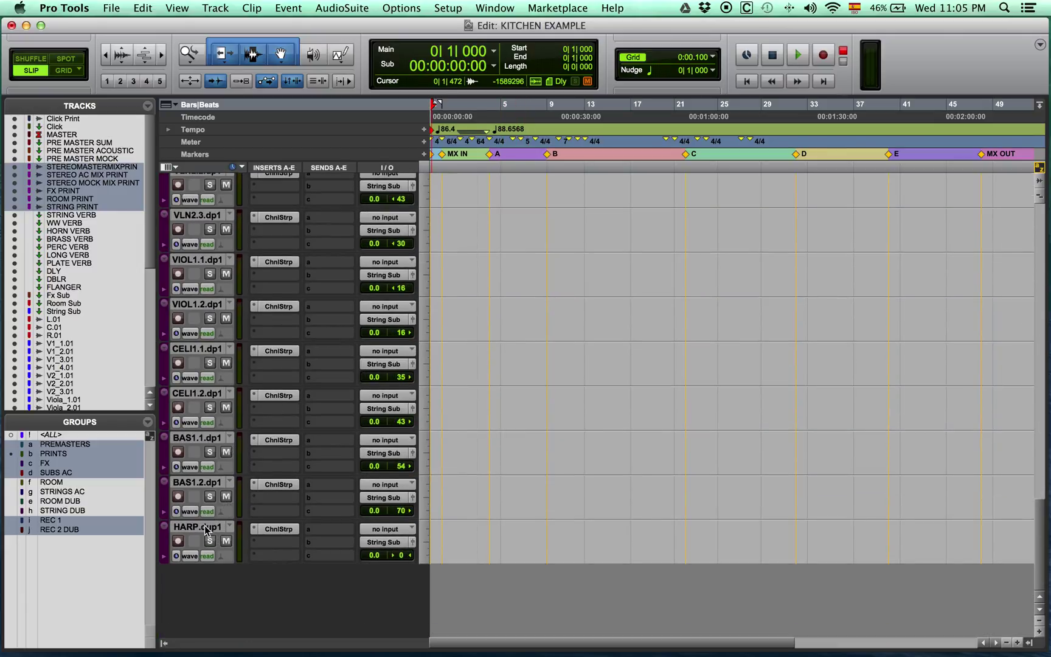
left_click(205, 527)
scroll(205, 529, "up", 20)
left_click(185, 189, "alt")
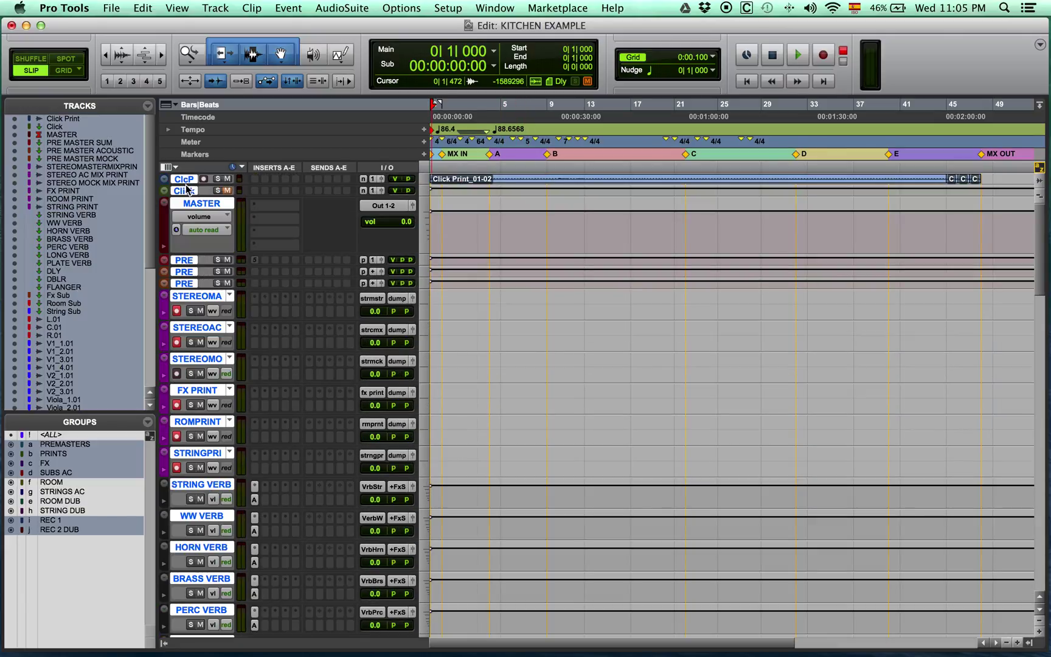
key("ctrl+Down")
key("ctrl+Down")
key("ctrl+Down")
scroll(286, 386, "down", 10)
scroll(284, 385, "up", 15)
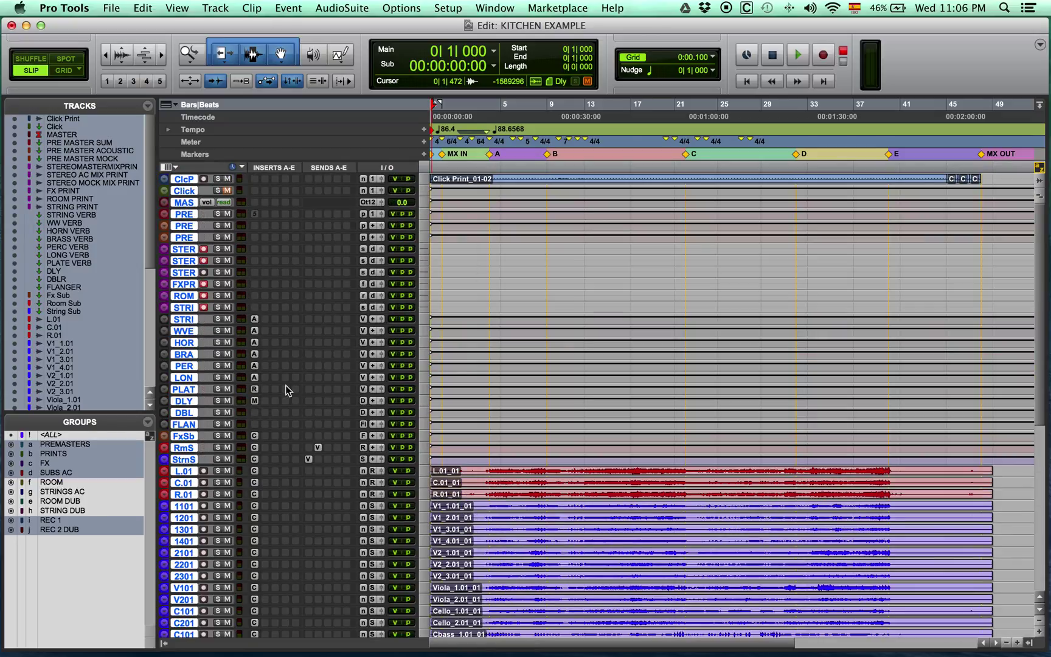
- Close the KITCHEN EXAMPLE session
key("shift+super+w")
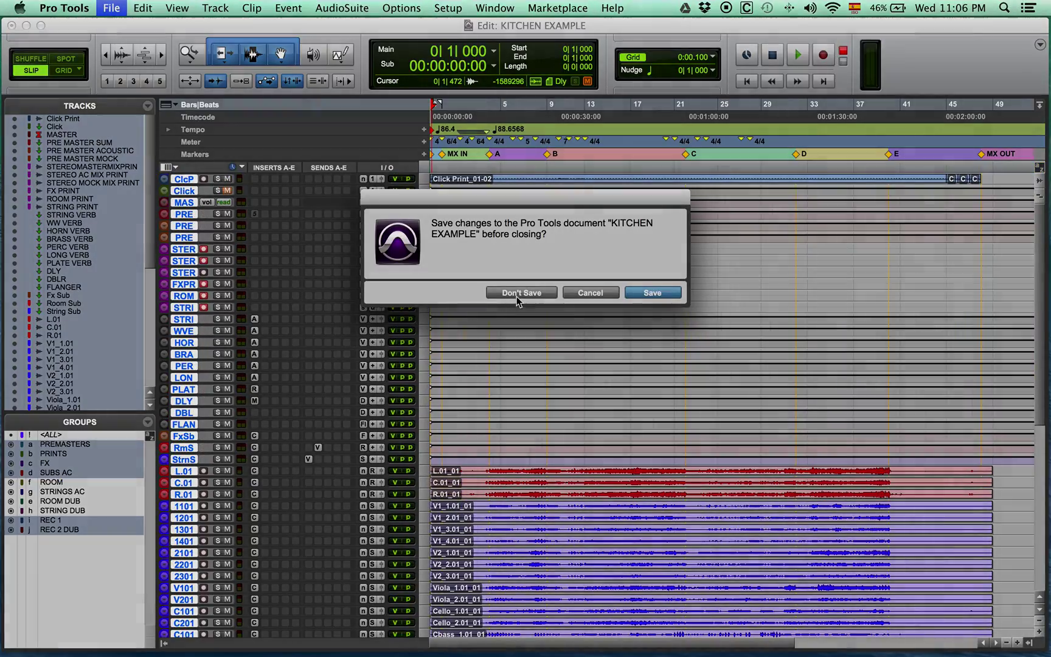